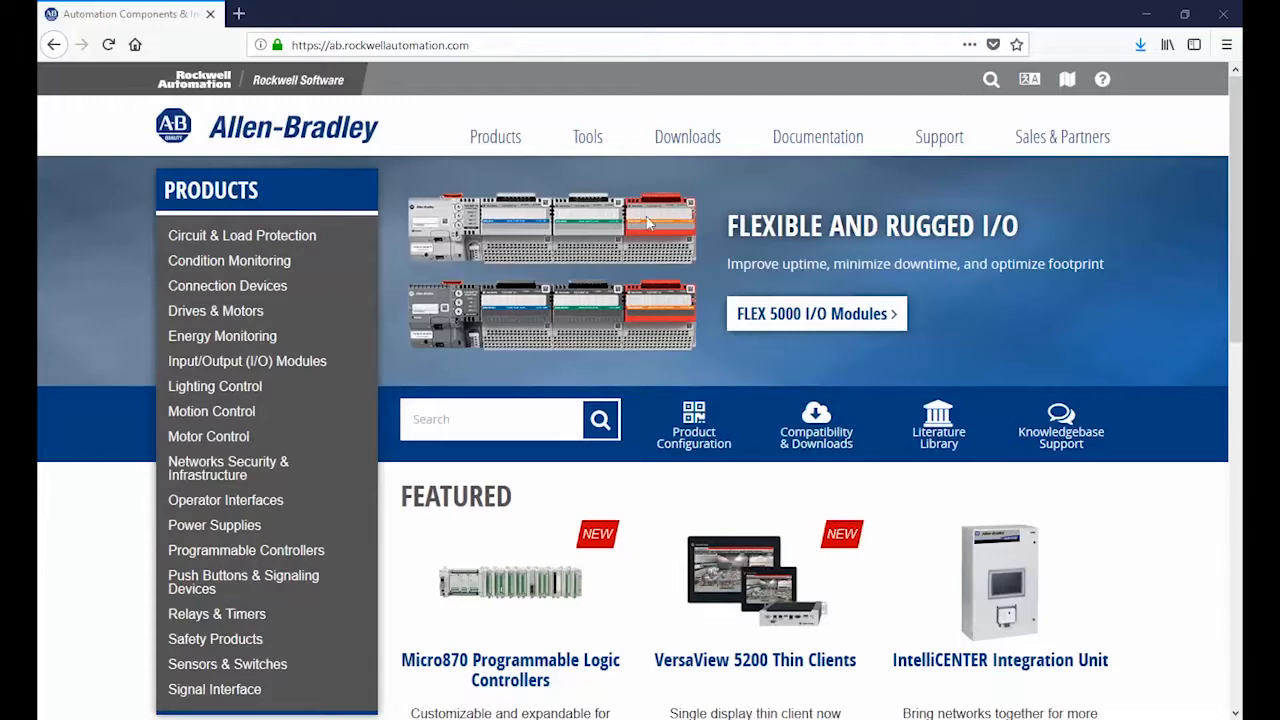
Step: Open the ProposalWorks Proposal Builder page from the Allen-Bradley selection tools and the Product Selection and Configuration page
mouse_move(508, 140)
mouse_move(588, 132)
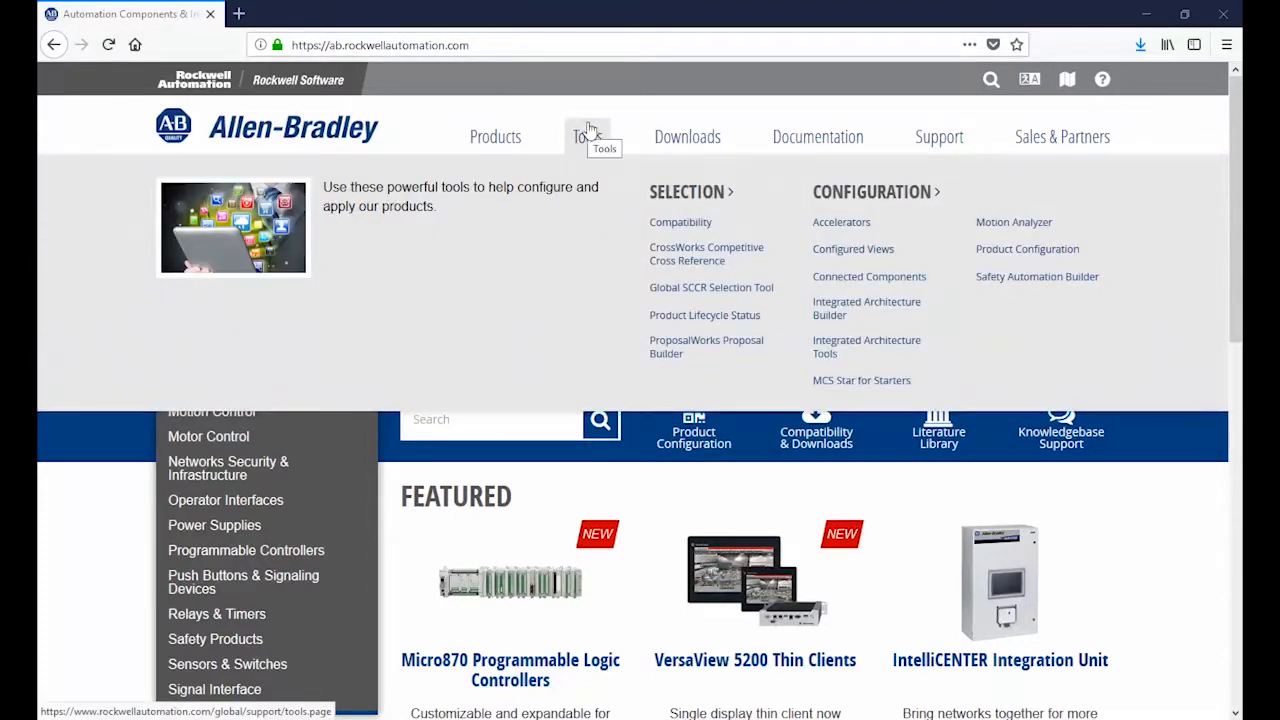
click(665, 358)
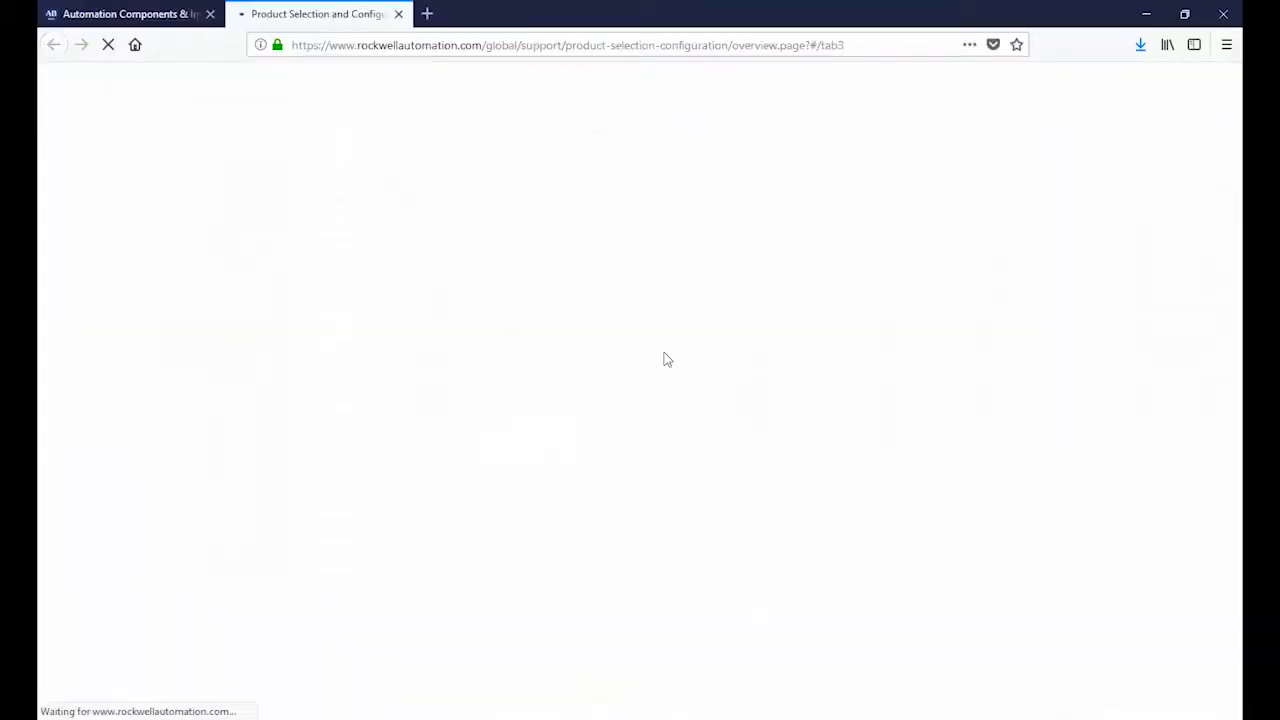
scroll(657, 352, down, 5)
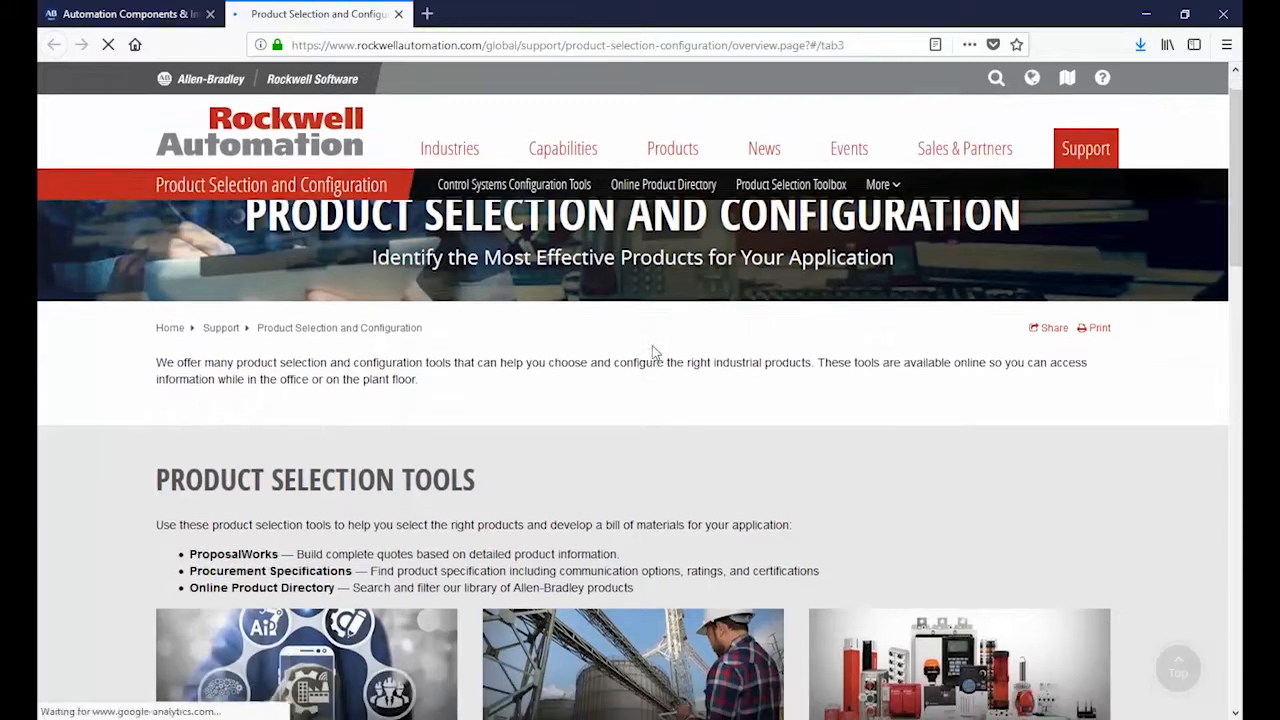
scroll(652, 345, down, 2)
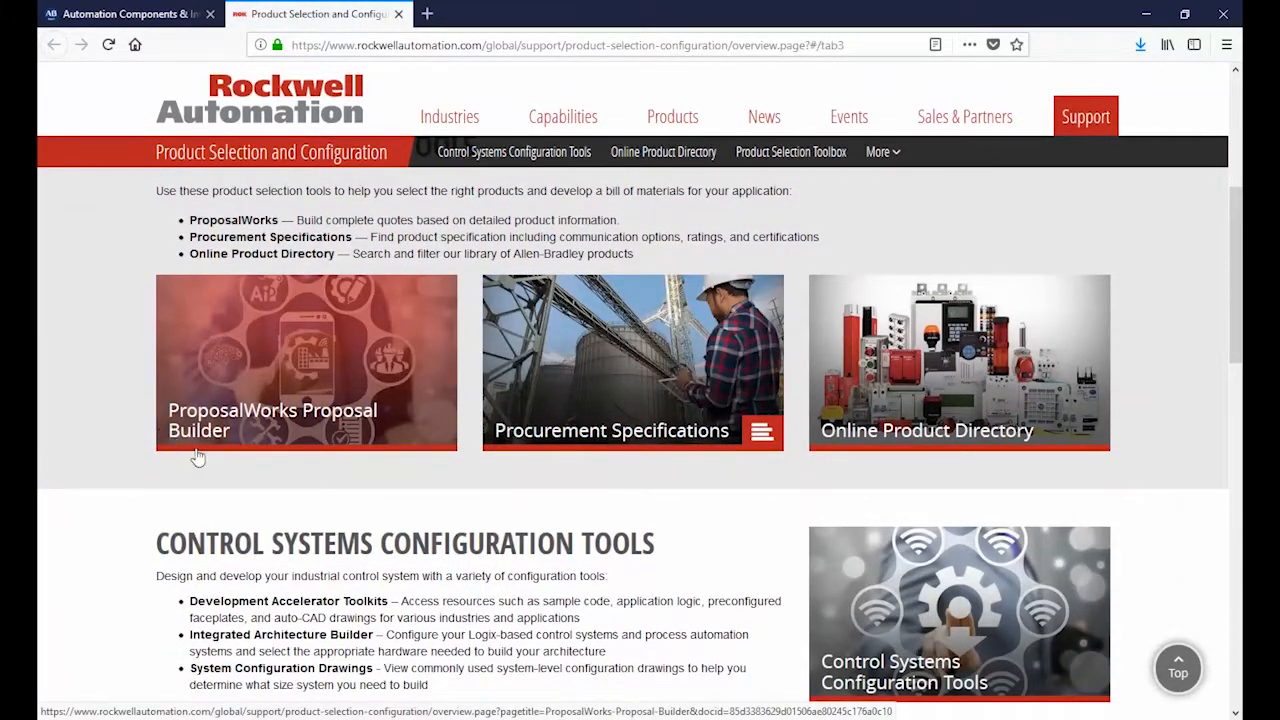
click(305, 445)
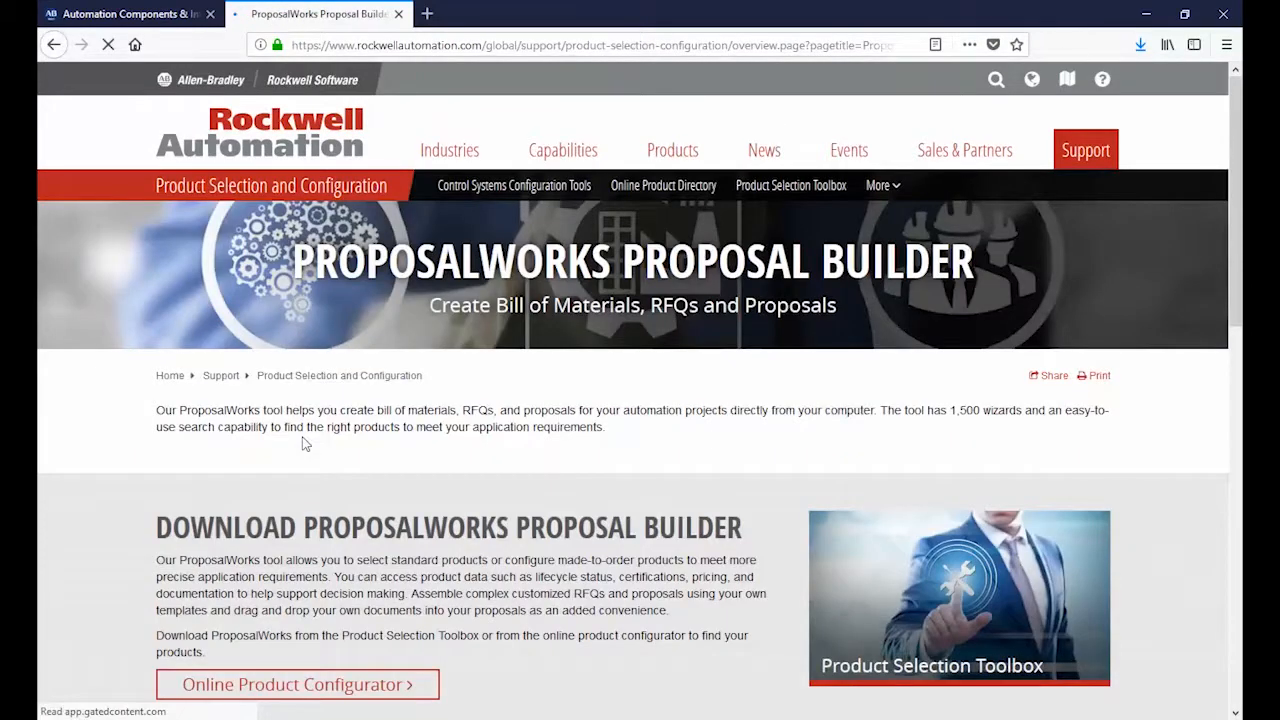
Step: Open the Online Product Configurator from the ProposalWorks Proposal Builder download section
scroll(305, 435, down, 1)
scroll(302, 428, down, 3)
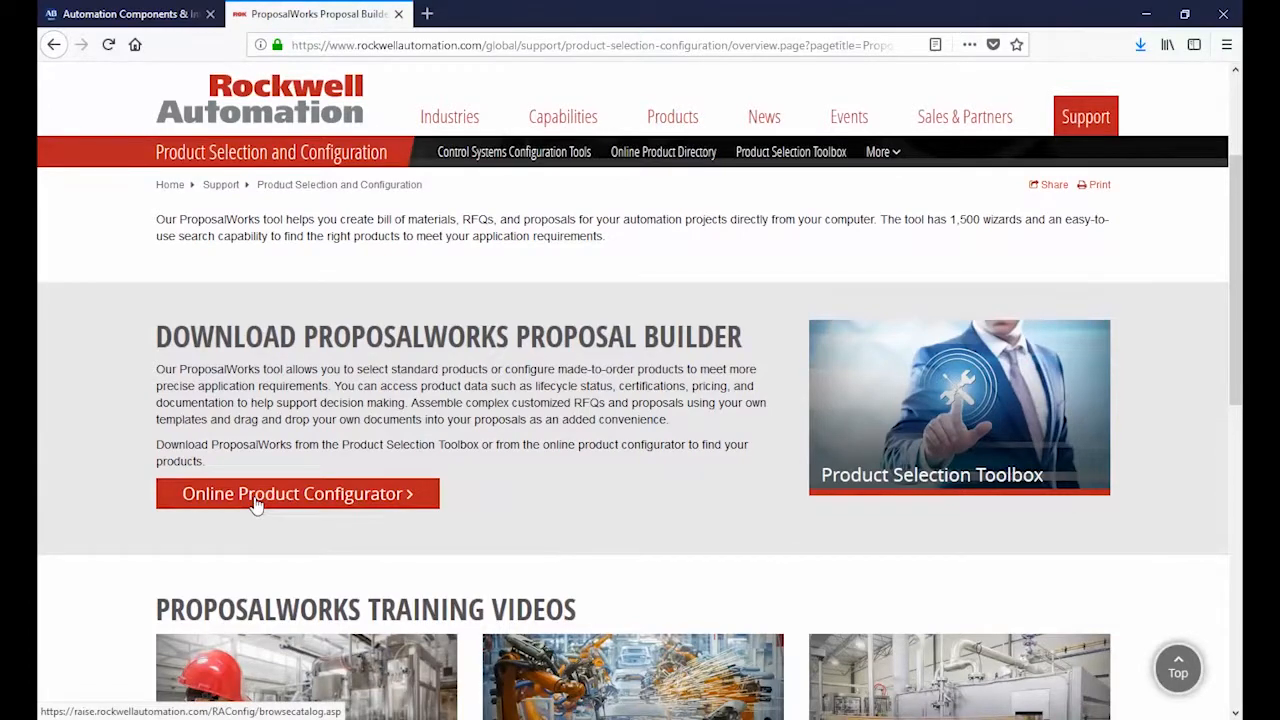
click(255, 503)
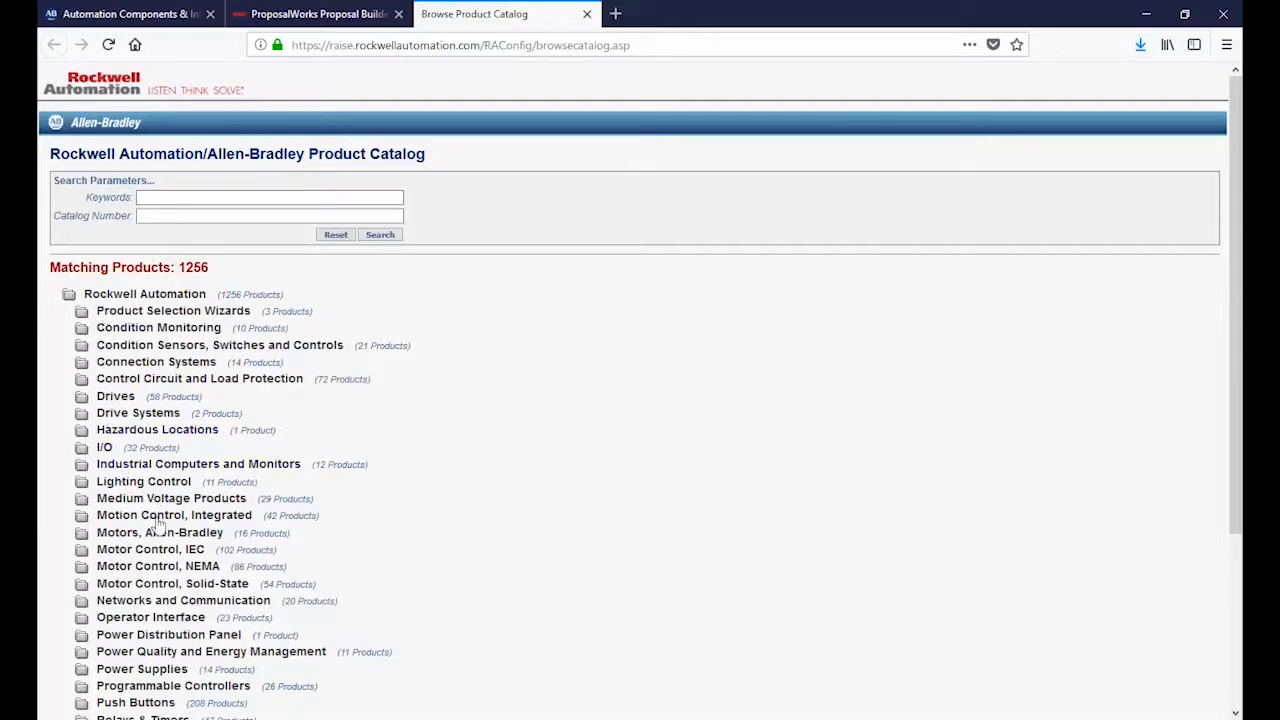
Step: Search the product catalog for the keyword "powerflex" and look through the matching product list
click(175, 201)
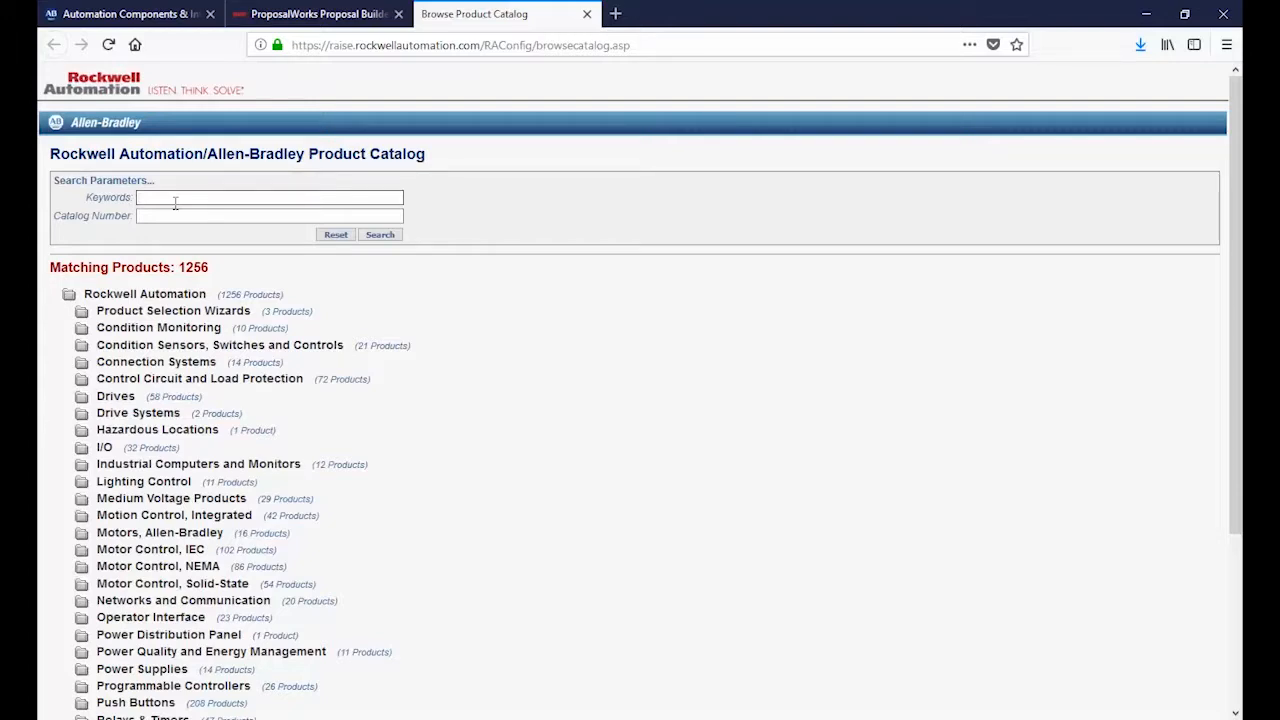
text(owerflex)
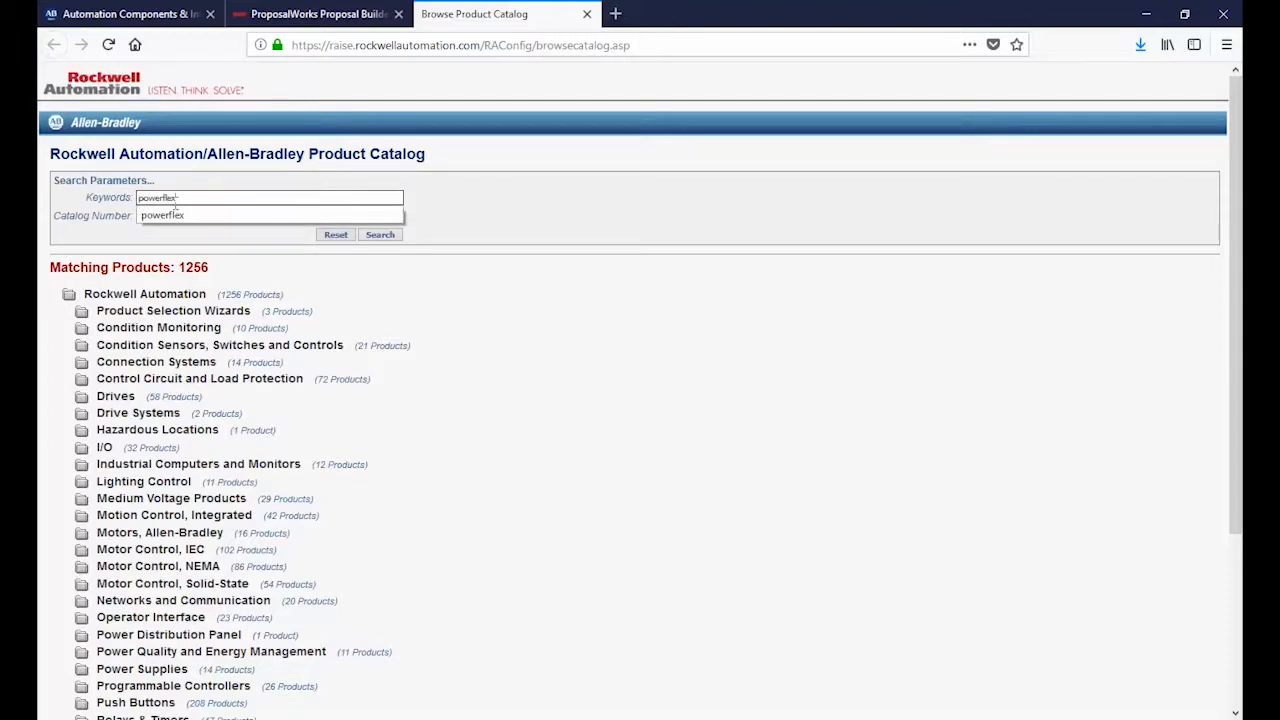
key(Return)
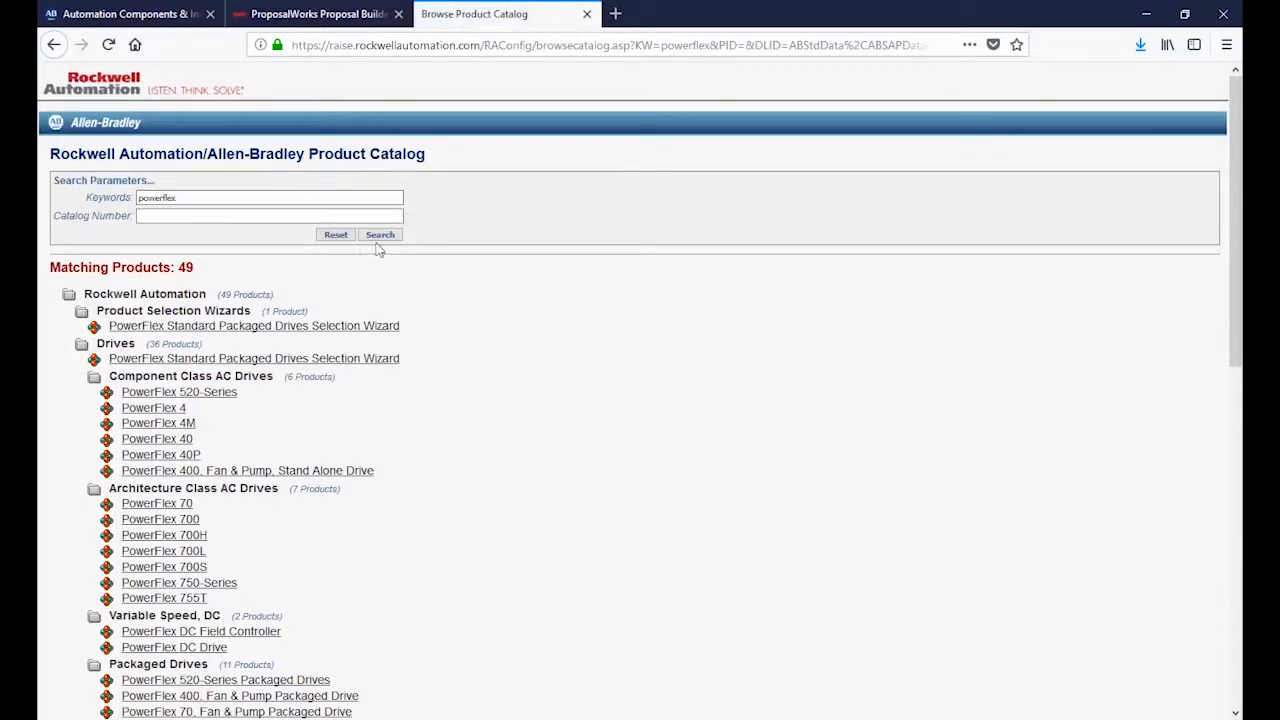
scroll(155, 325, down, 3)
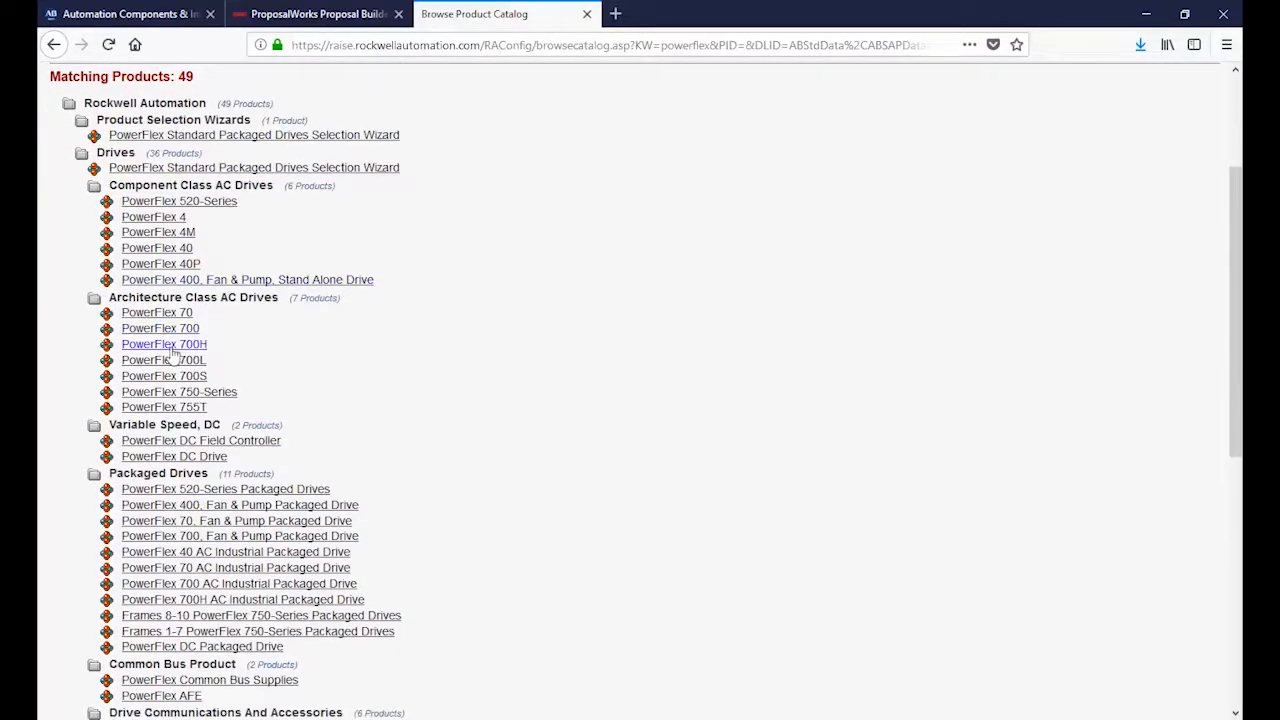
scroll(172, 352, down, 7)
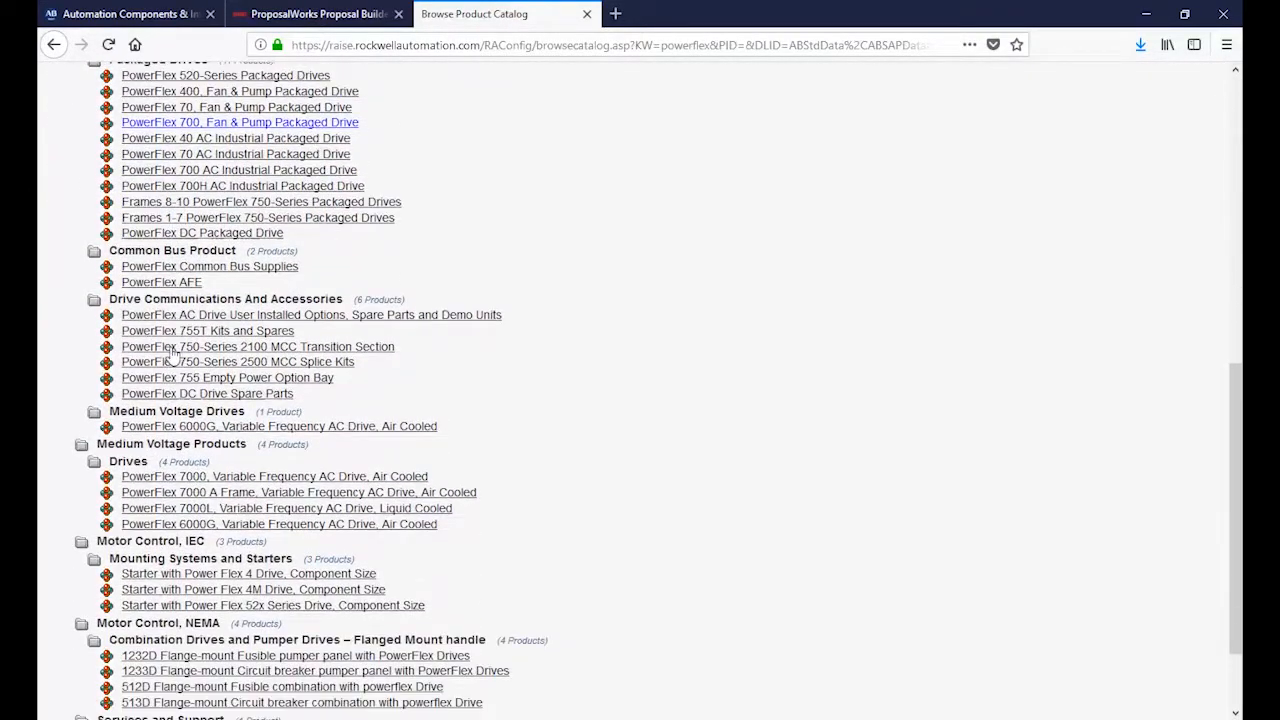
scroll(172, 352, down, 2)
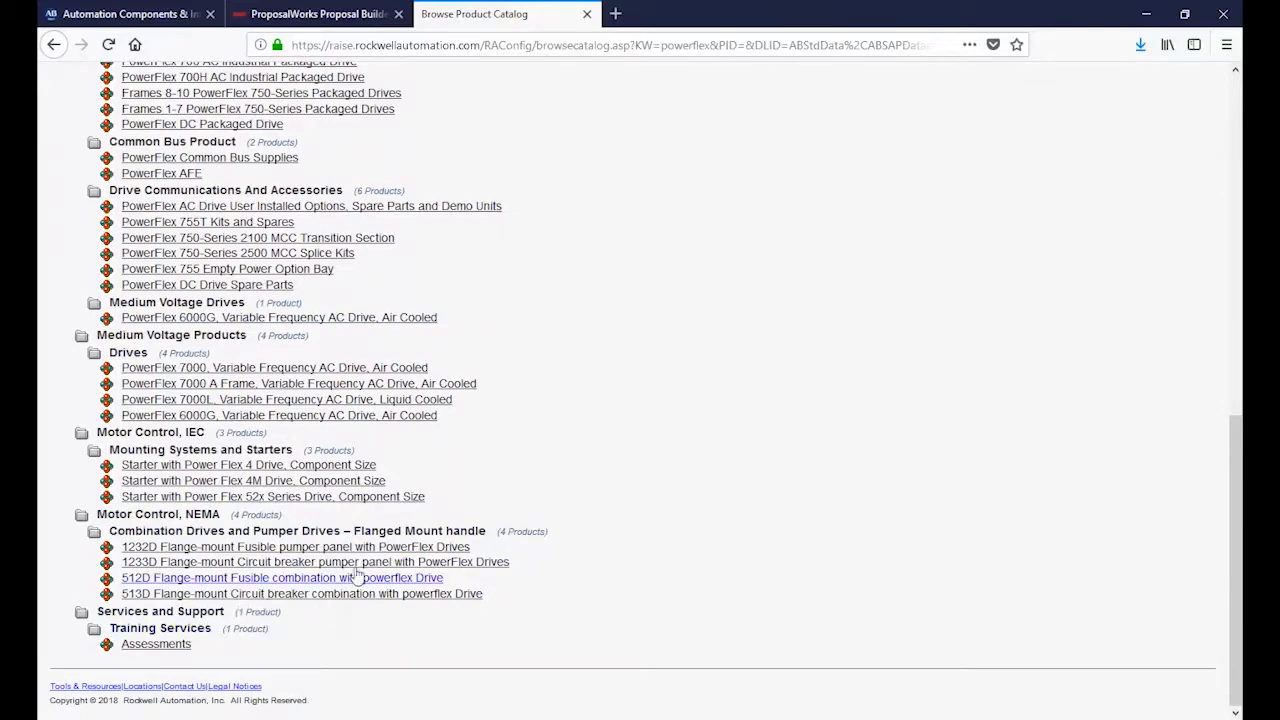
scroll(388, 575, up, 8)
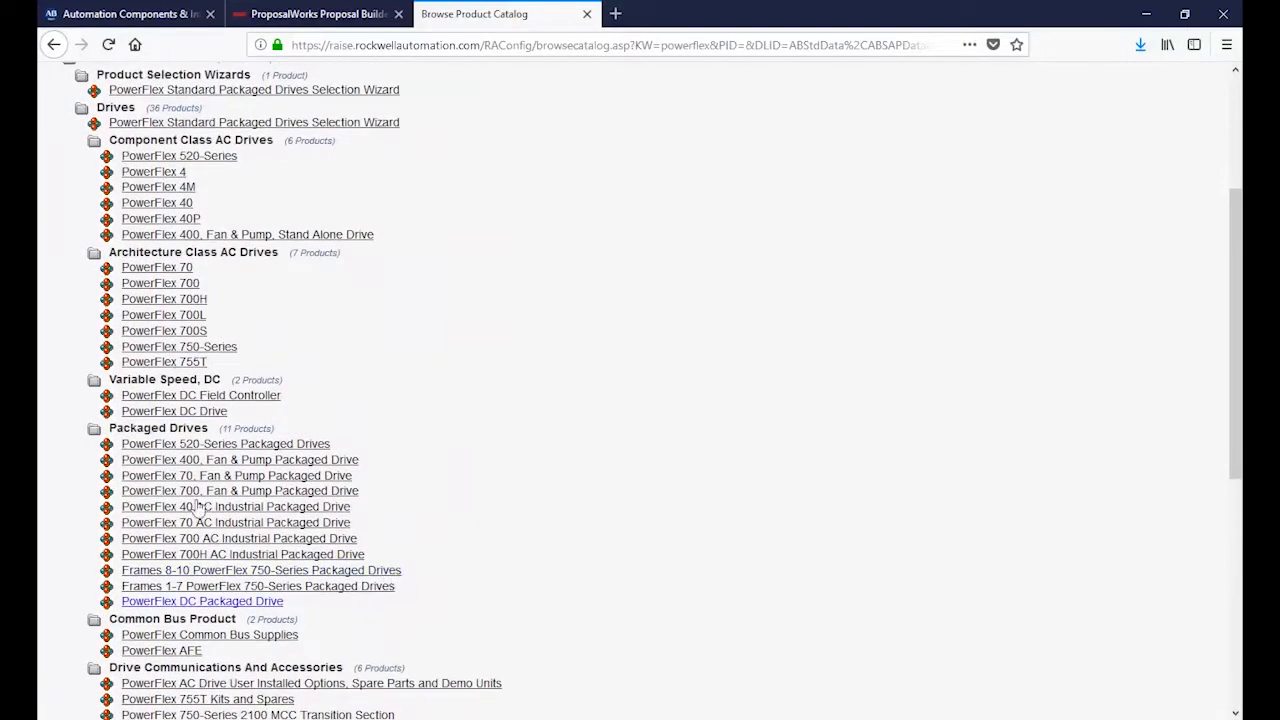
scroll(210, 285, up, 4)
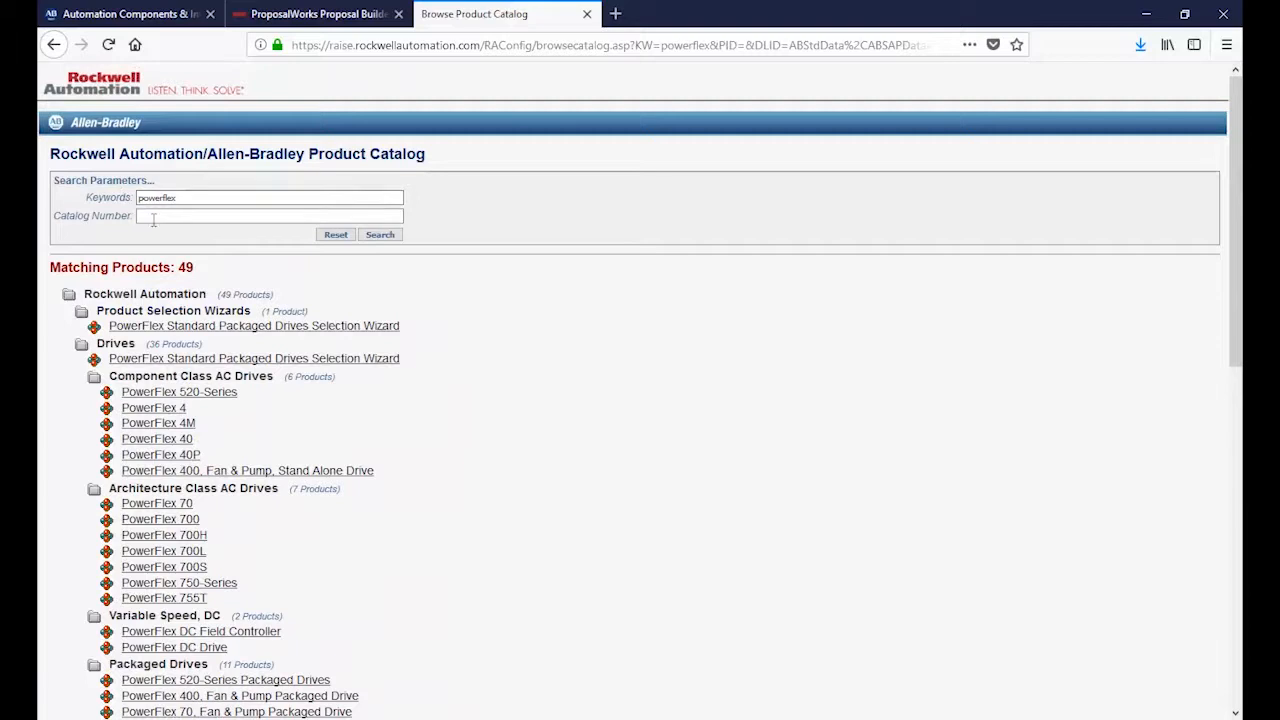
Step: Open the PowerFlex 520-Series configurator from the keyword results, go back to the catalog and reset the search
click(199, 398)
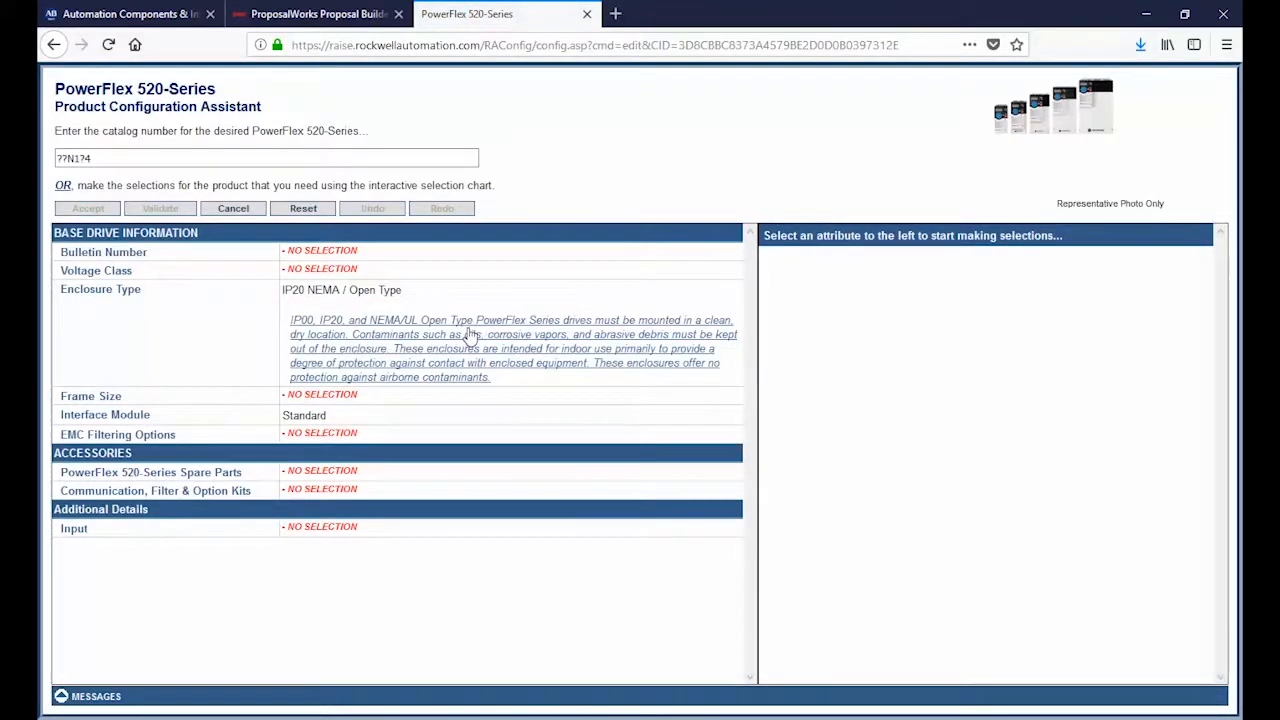
key(alt+Left)
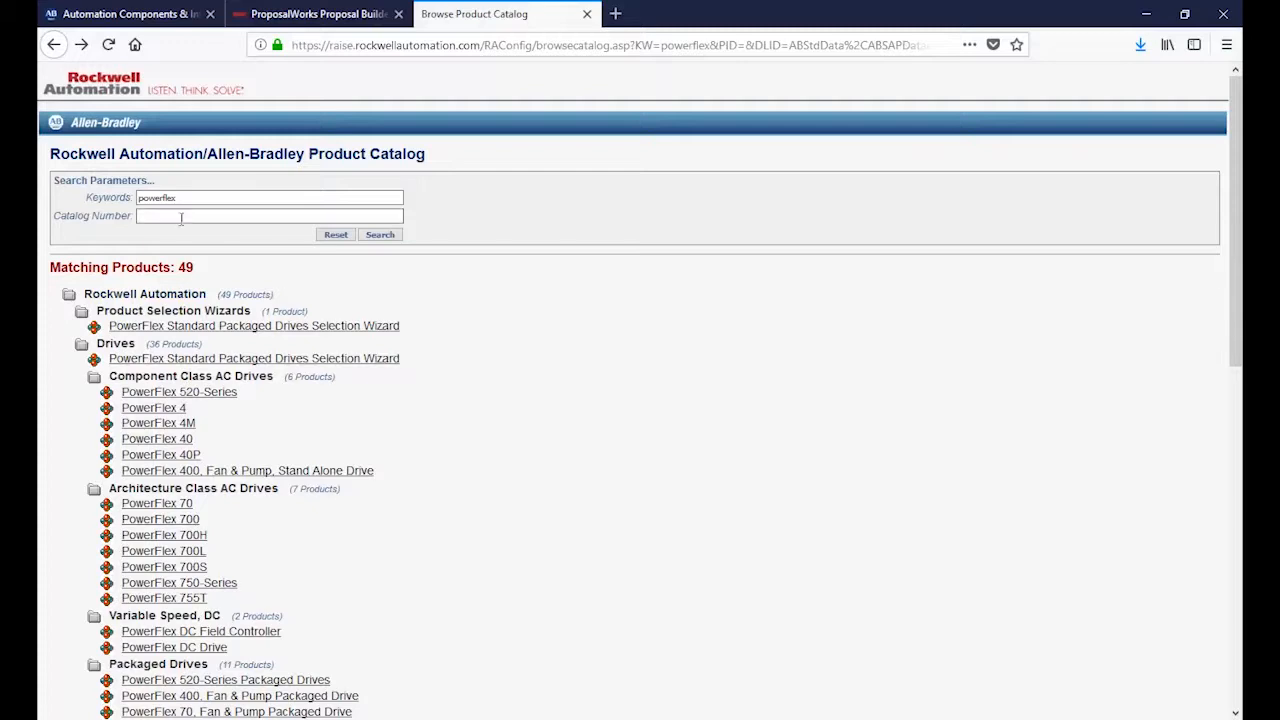
click(338, 236)
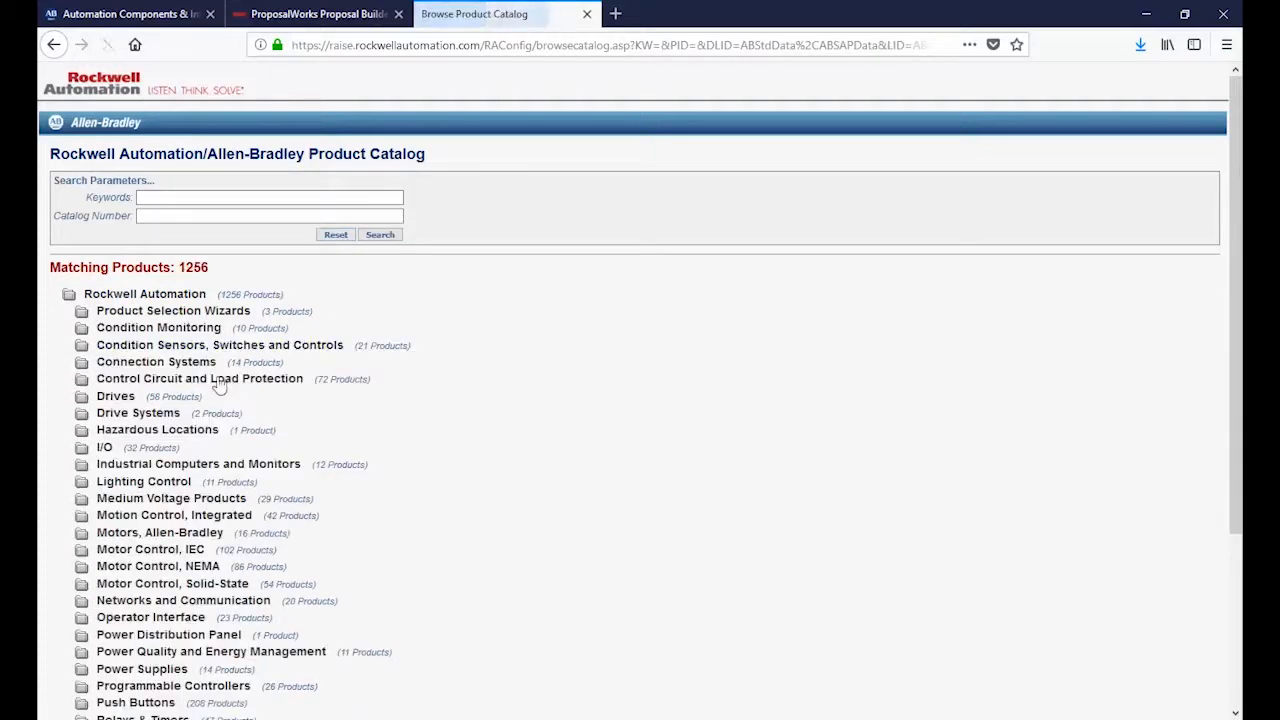
Step: Search the product catalog for the partial catalog number 25C
click(150, 216)
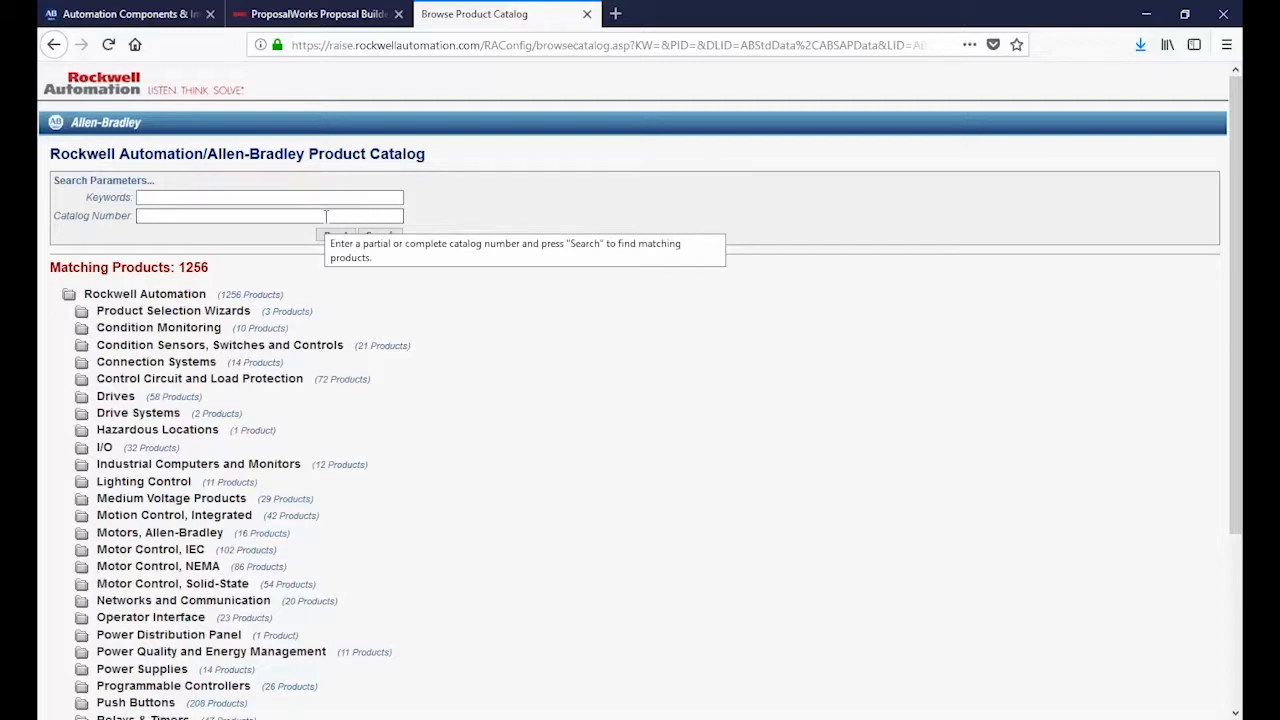
text(25c)
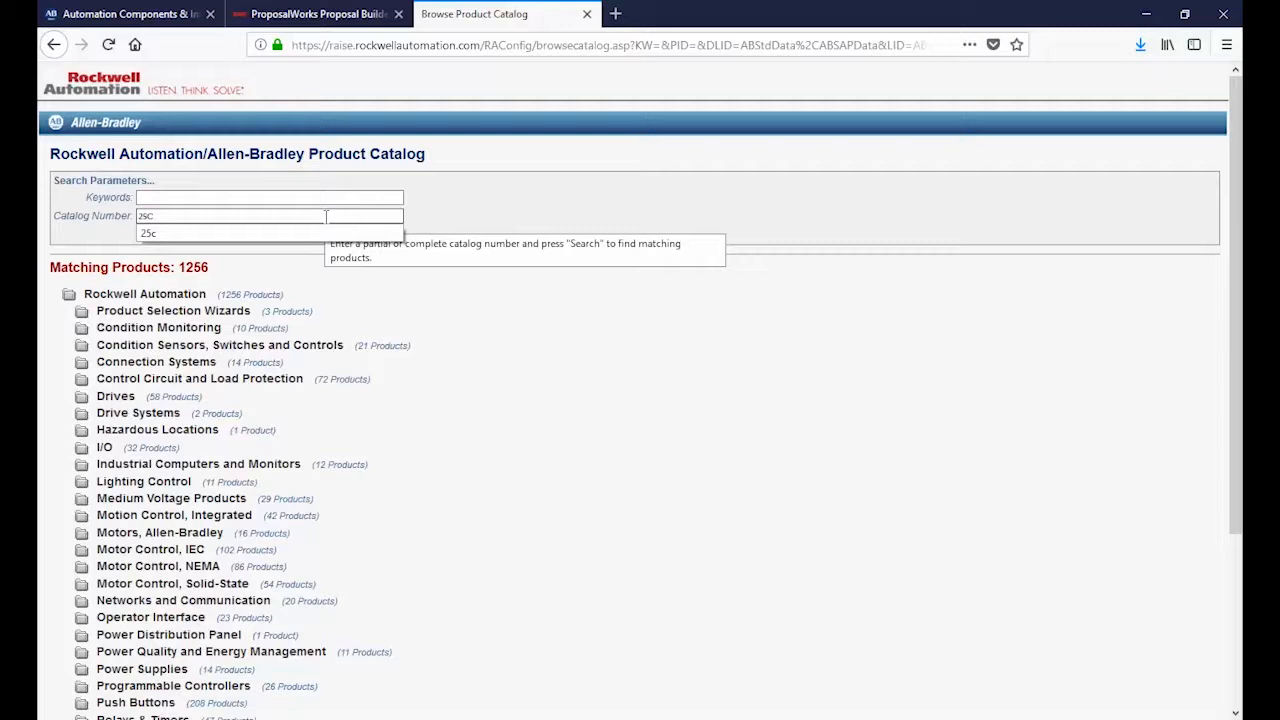
key(Return)
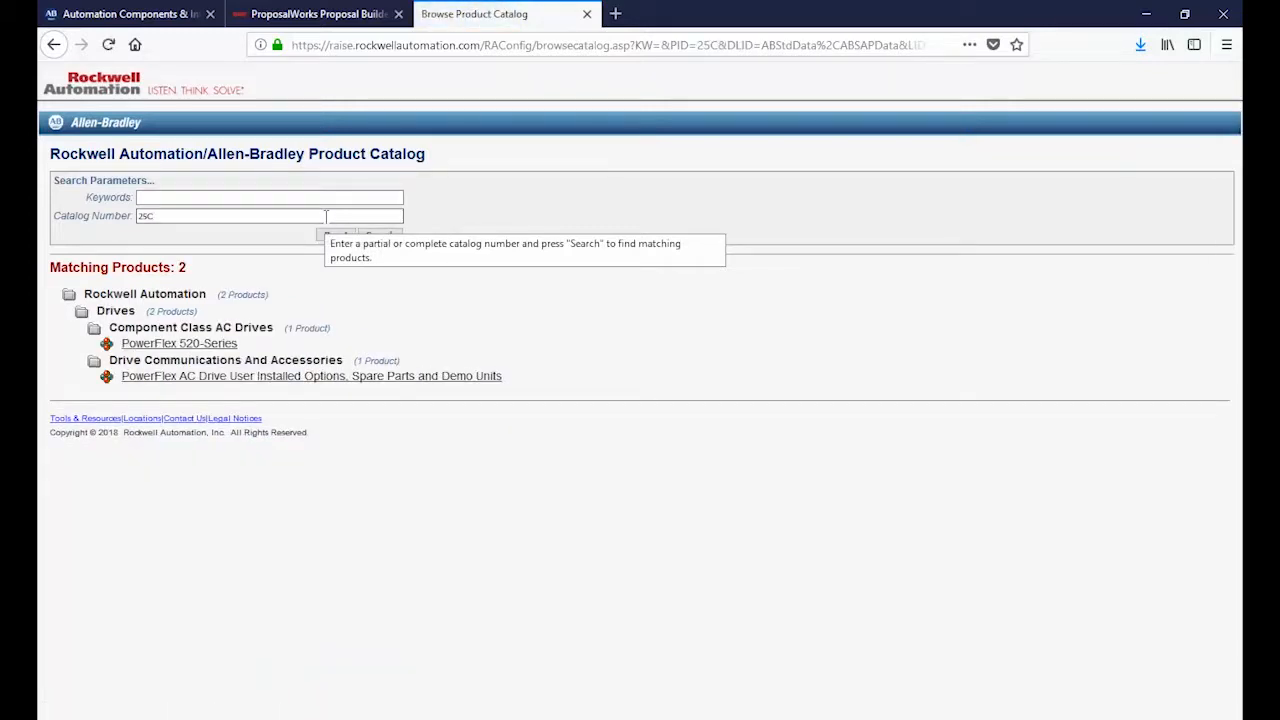
Step: Open the PowerFlex 520-Series configurator from the catalog number results, return to the catalog and clear the search
click(200, 344)
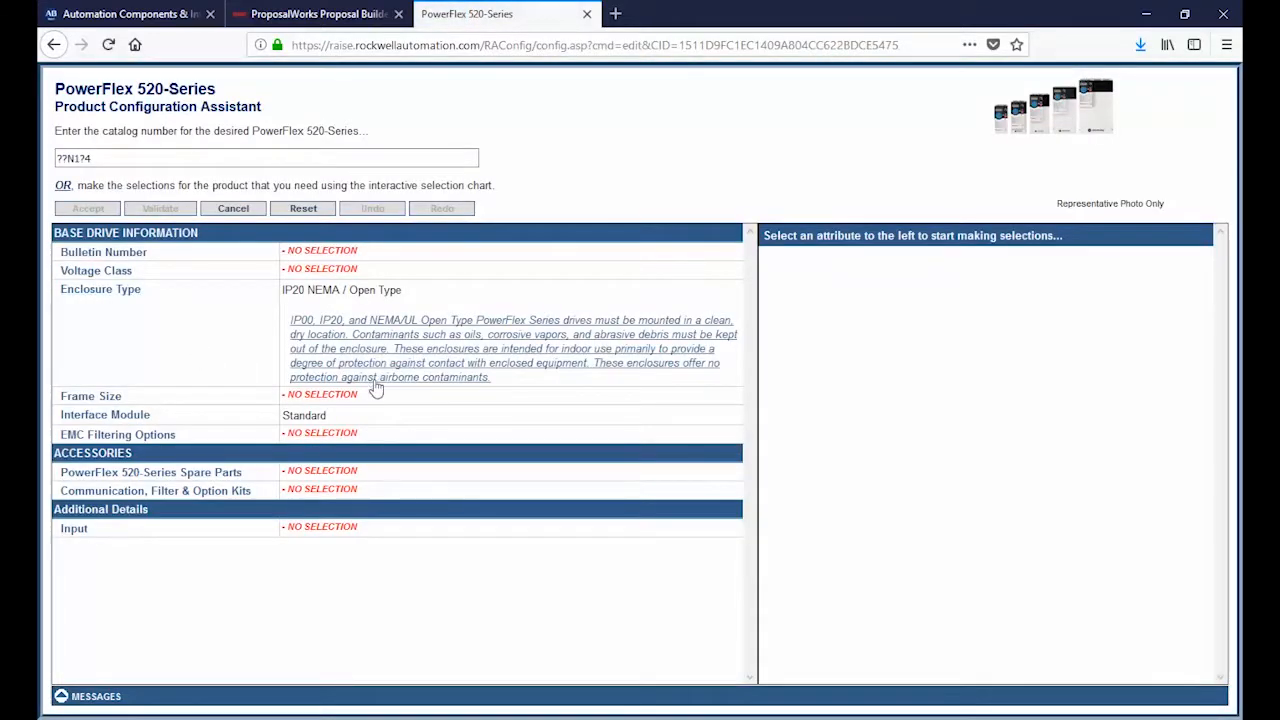
key(alt+Left)
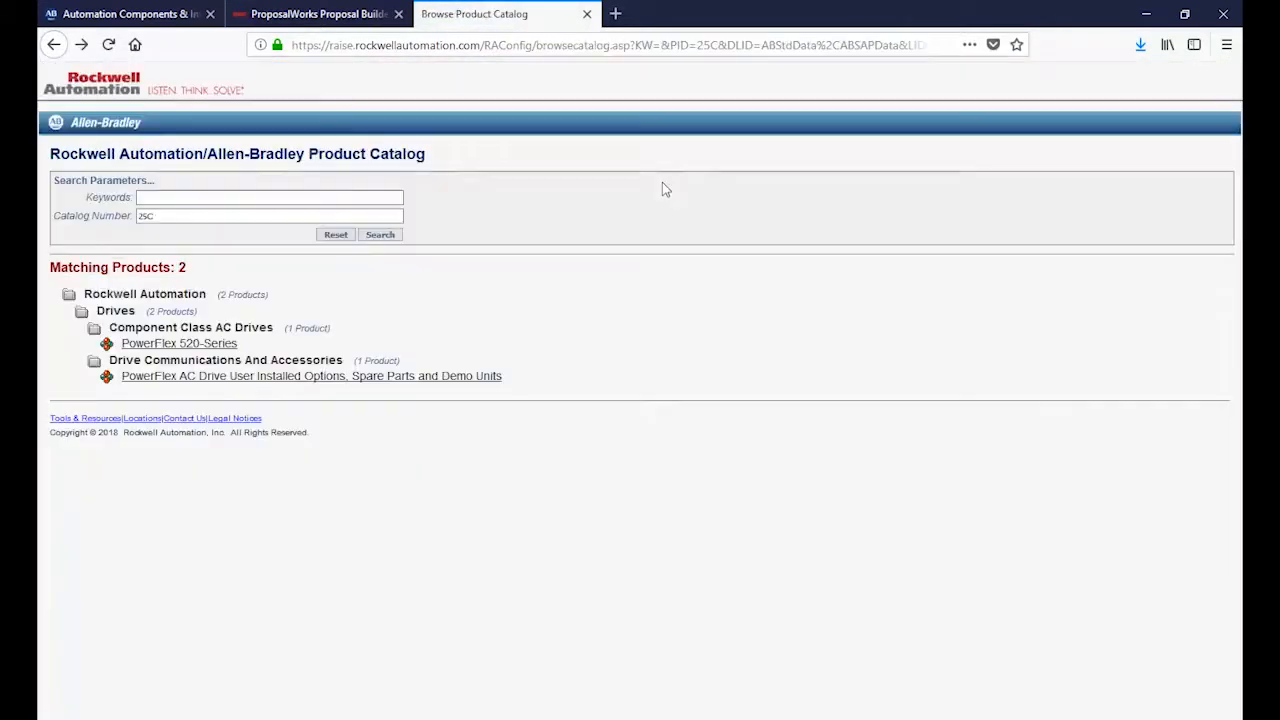
click(332, 236)
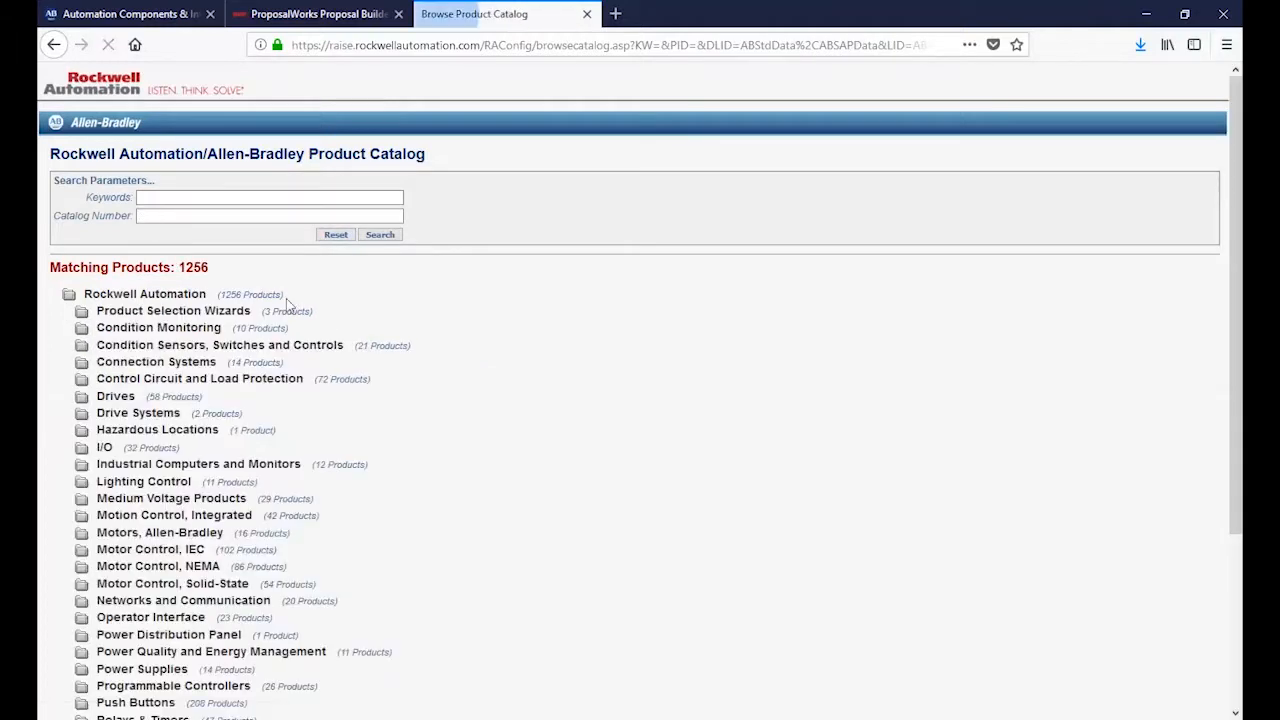
Step: Expand the Drives category and its Component Class AC Drives group in the catalog tree, and collapse both again
scroll(45, 262, down, 2)
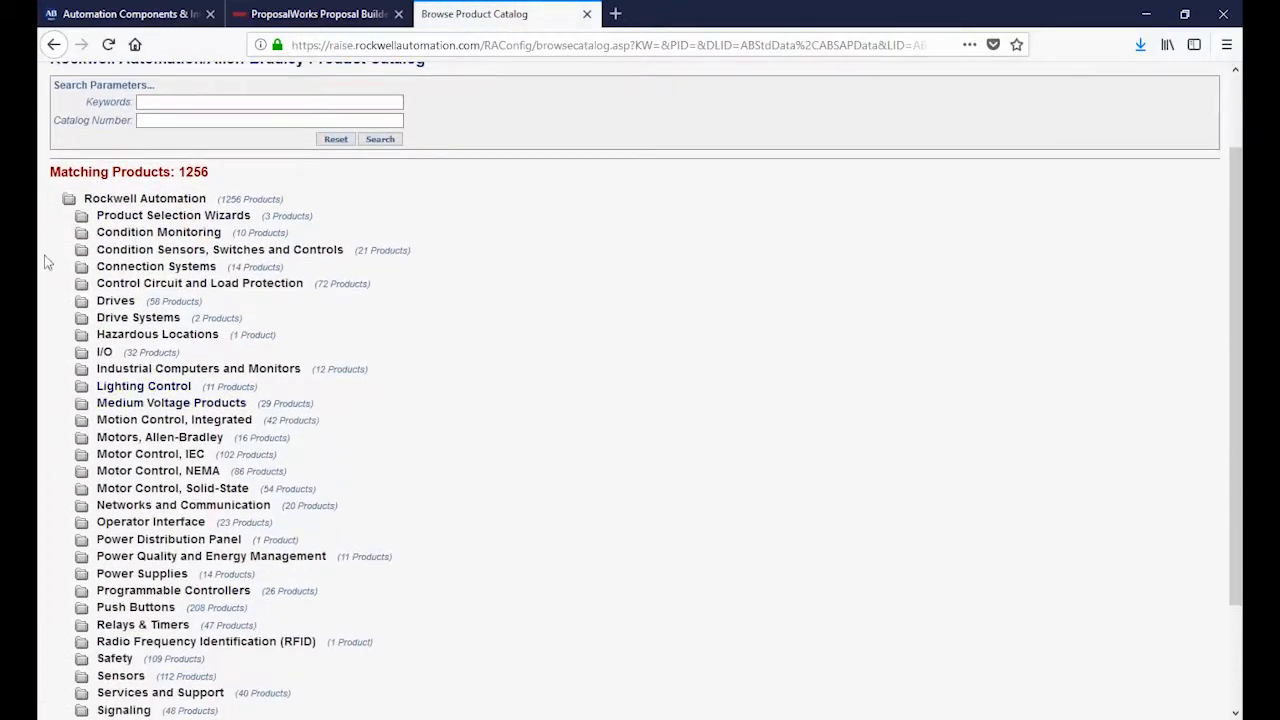
click(116, 302)
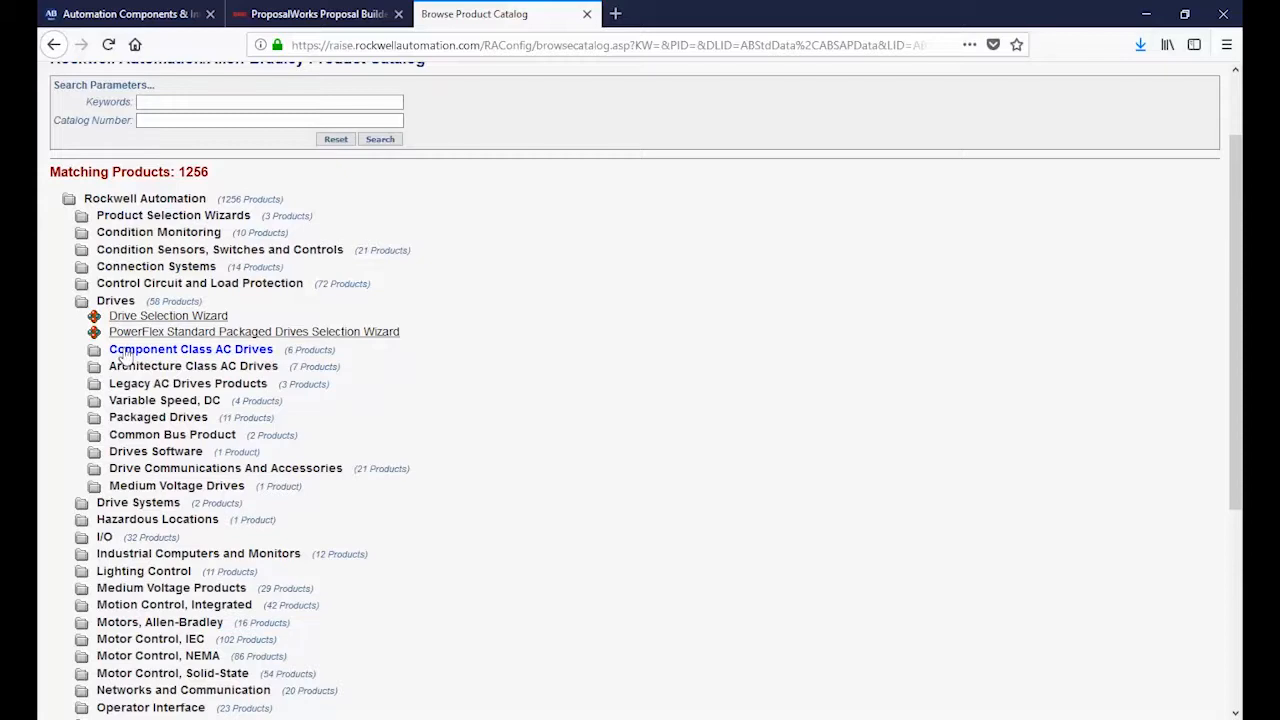
click(125, 352)
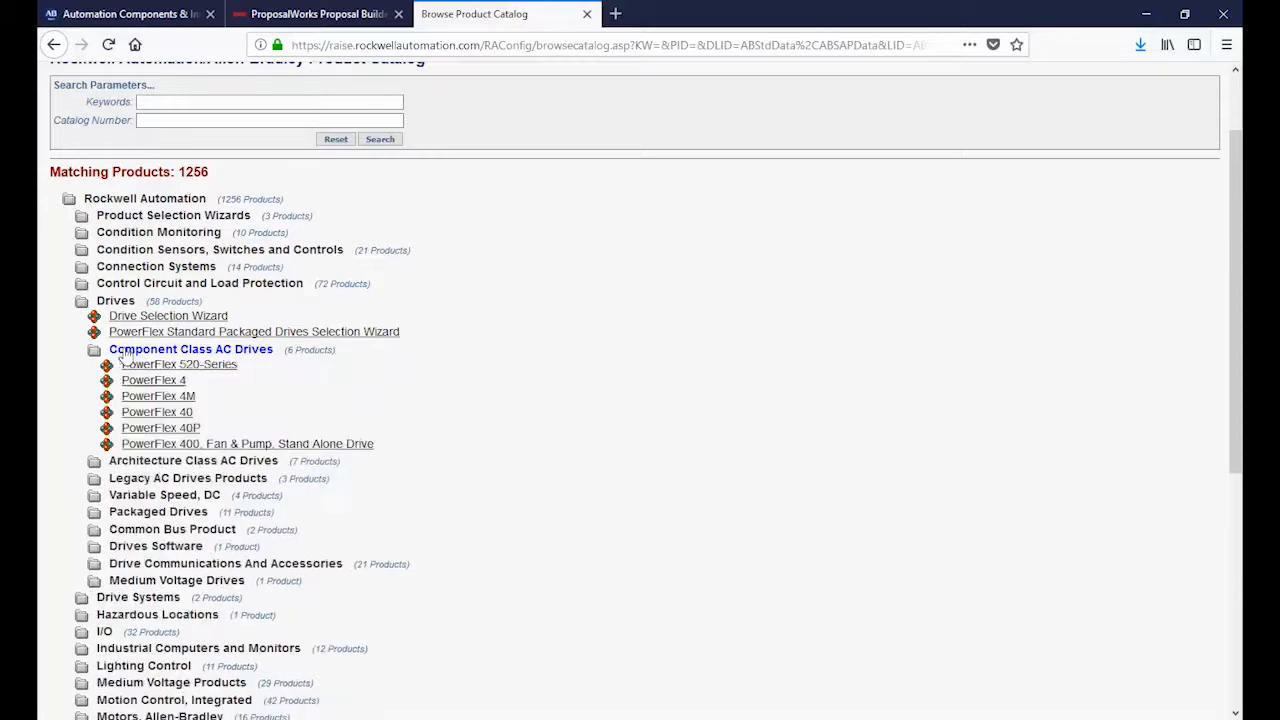
click(193, 352)
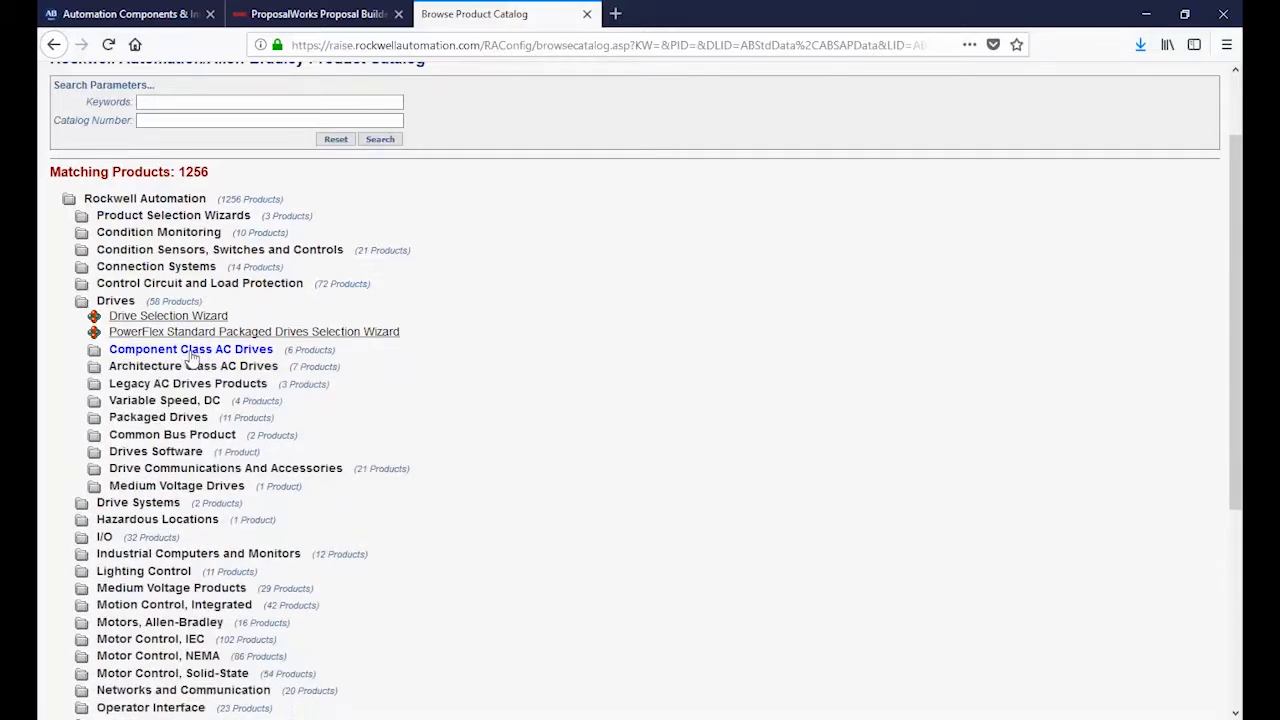
click(117, 303)
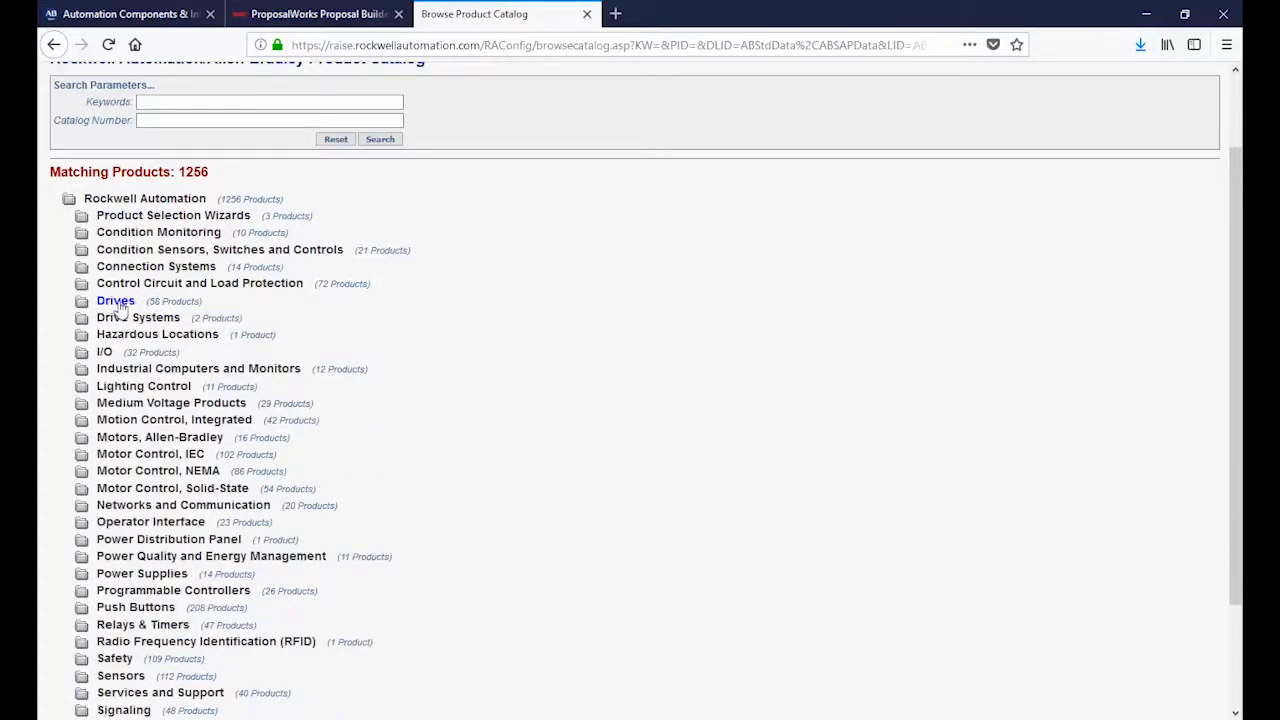
Step: Open the PowerFlex 520-Series configurator from Component Class AC Drives in the catalog's Drives category
click(117, 302)
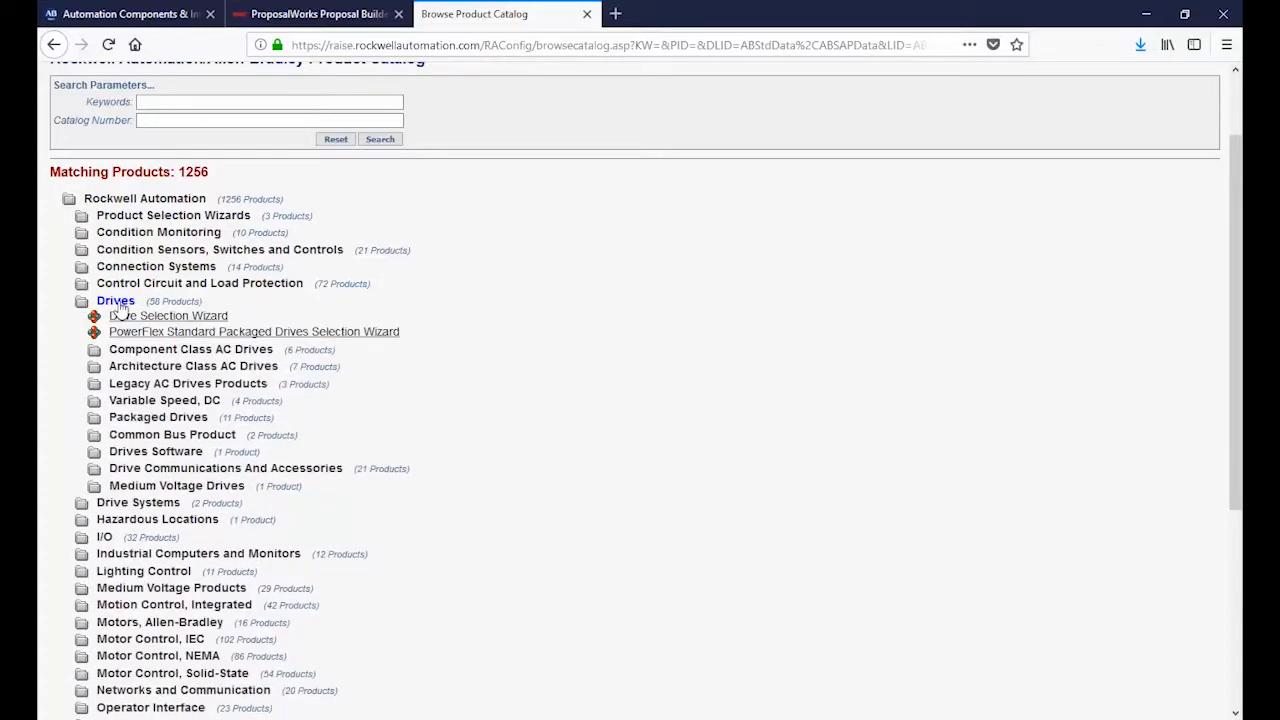
click(150, 352)
click(177, 366)
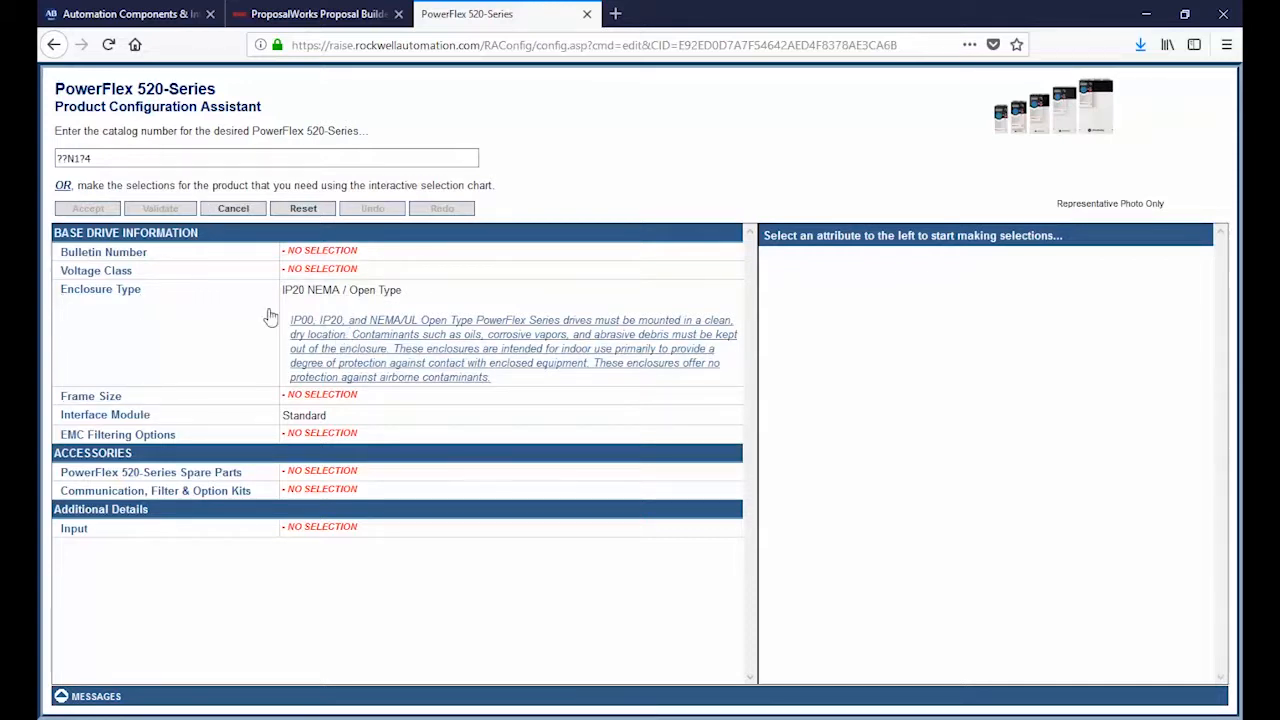
Step: Set the bulletin number to PowerFlex 523 AC Drive and the voltage class to 480 VAC, 3 Phase
click(322, 250)
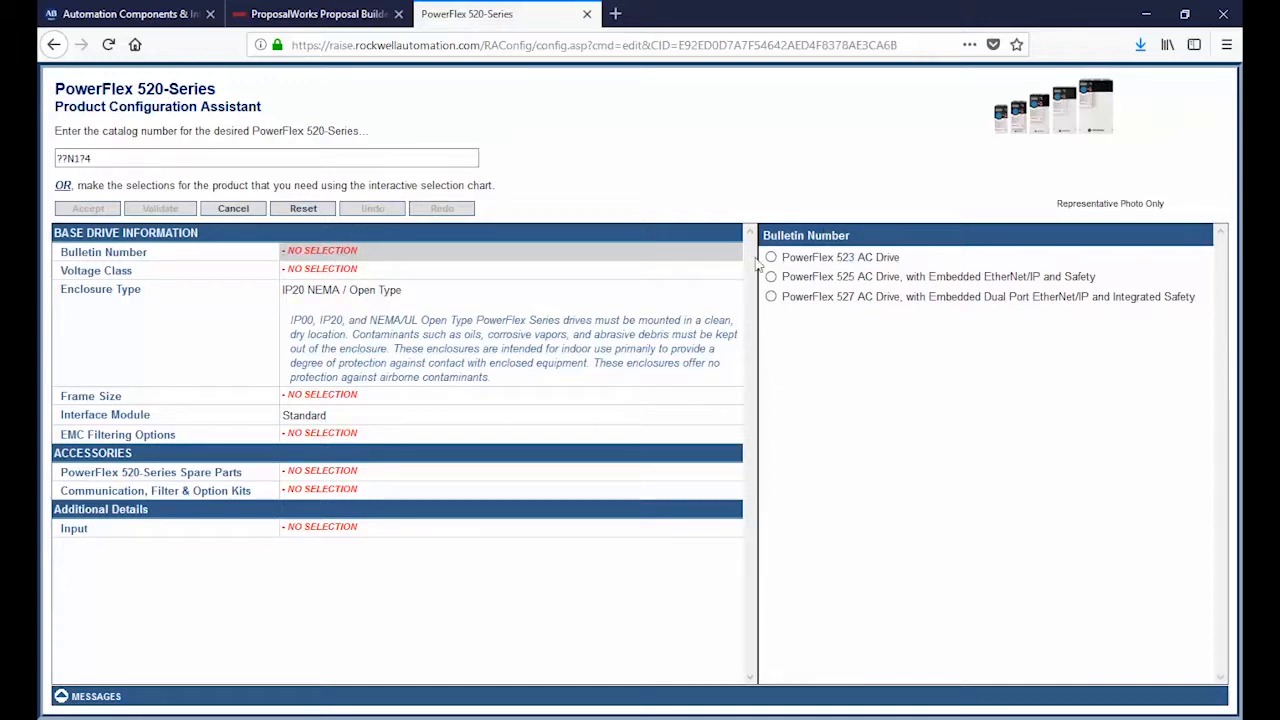
click(870, 260)
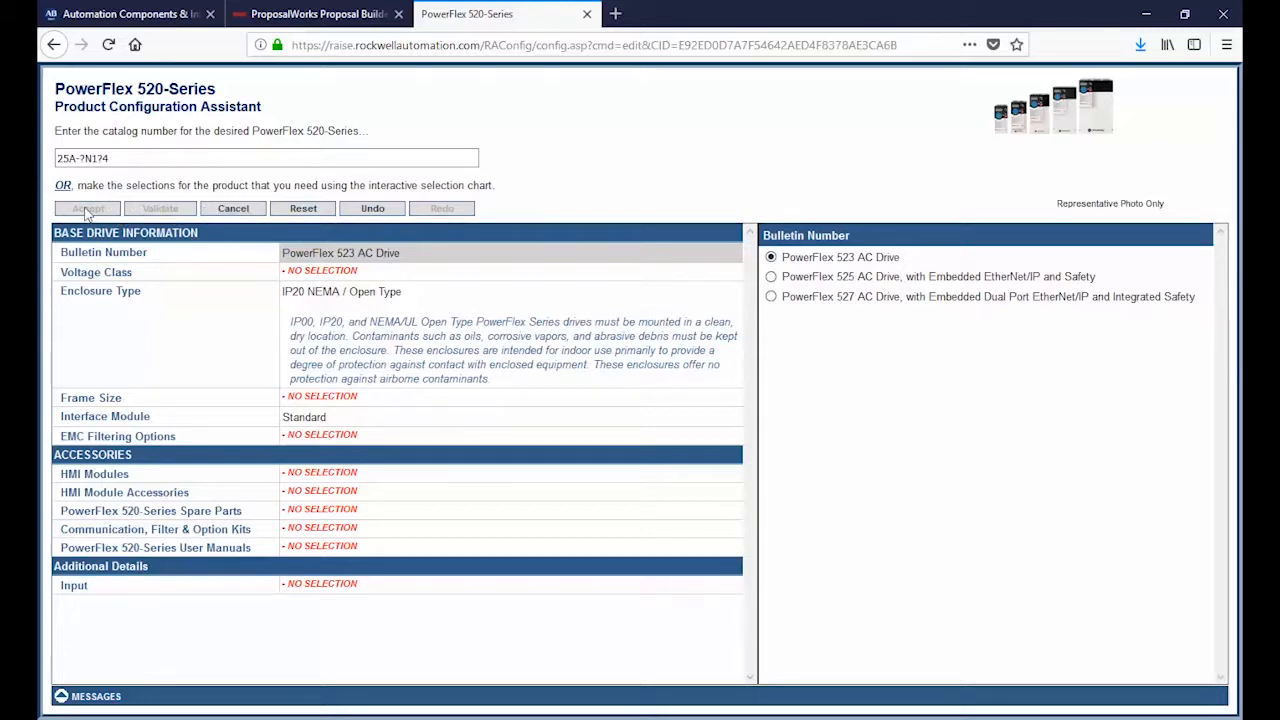
click(320, 272)
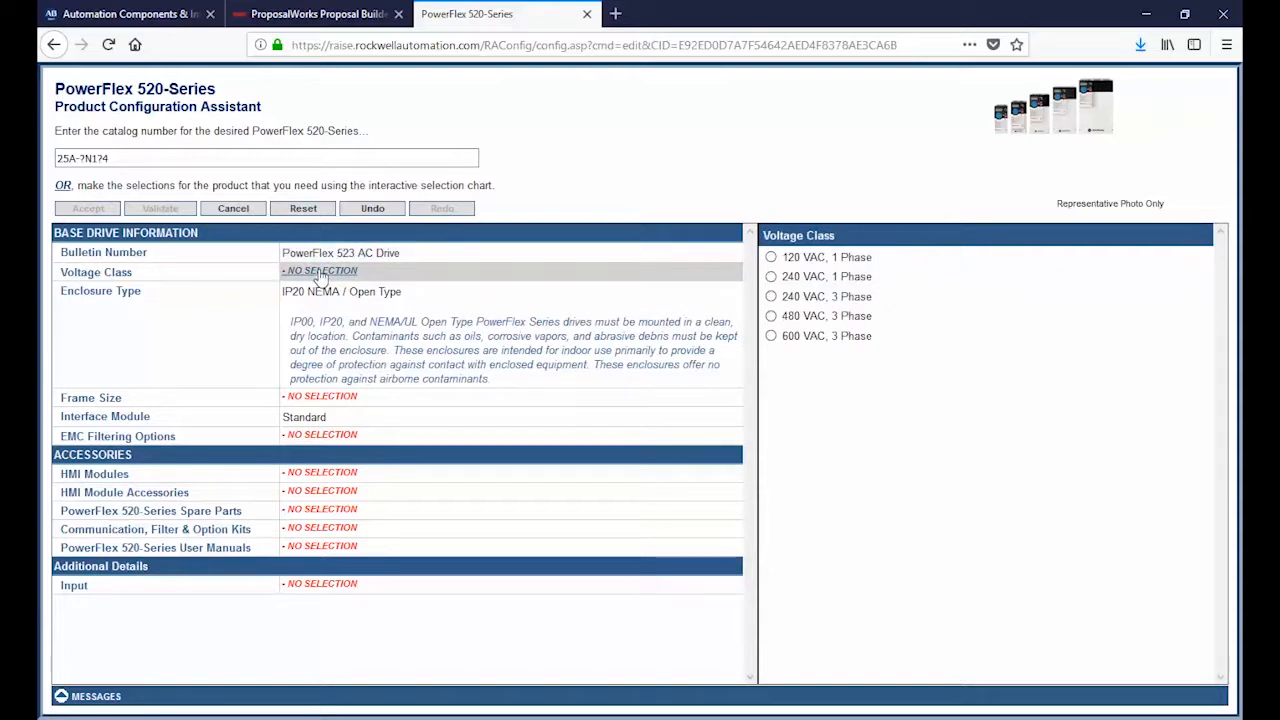
click(817, 317)
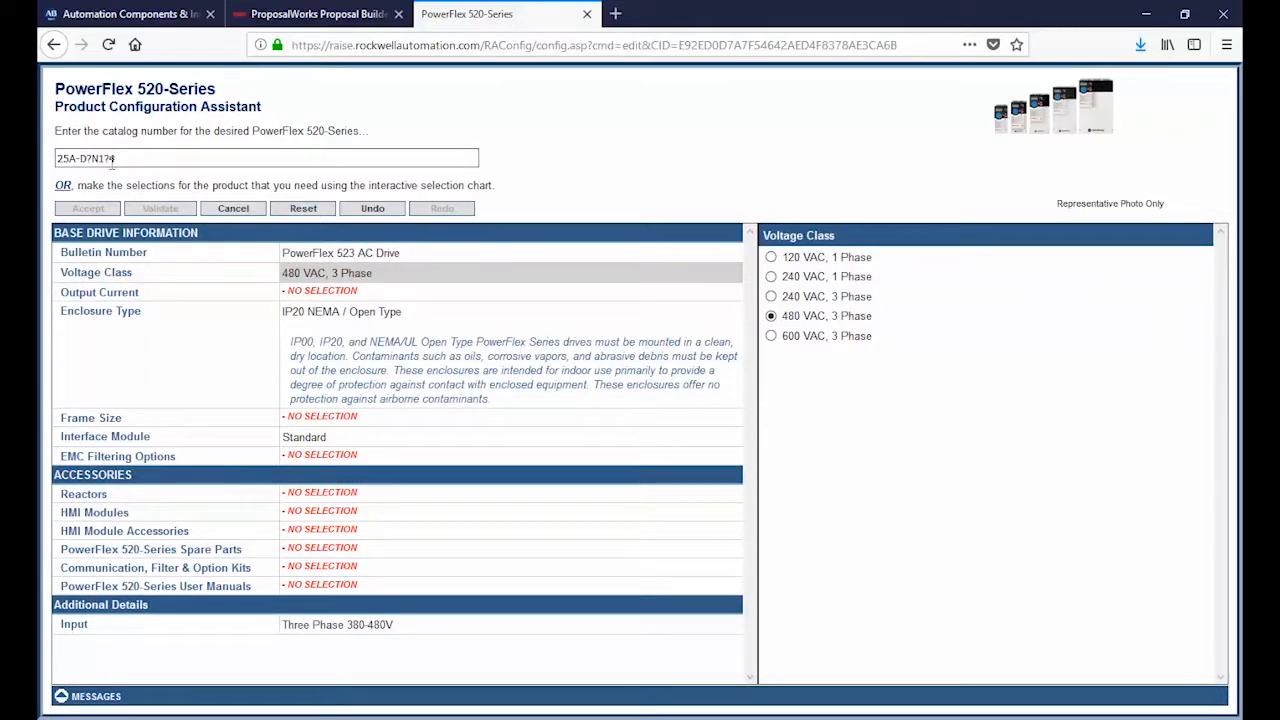
Step: Set the drive's output current to 17 Amps and its EMC filtering option to No Filter
click(320, 292)
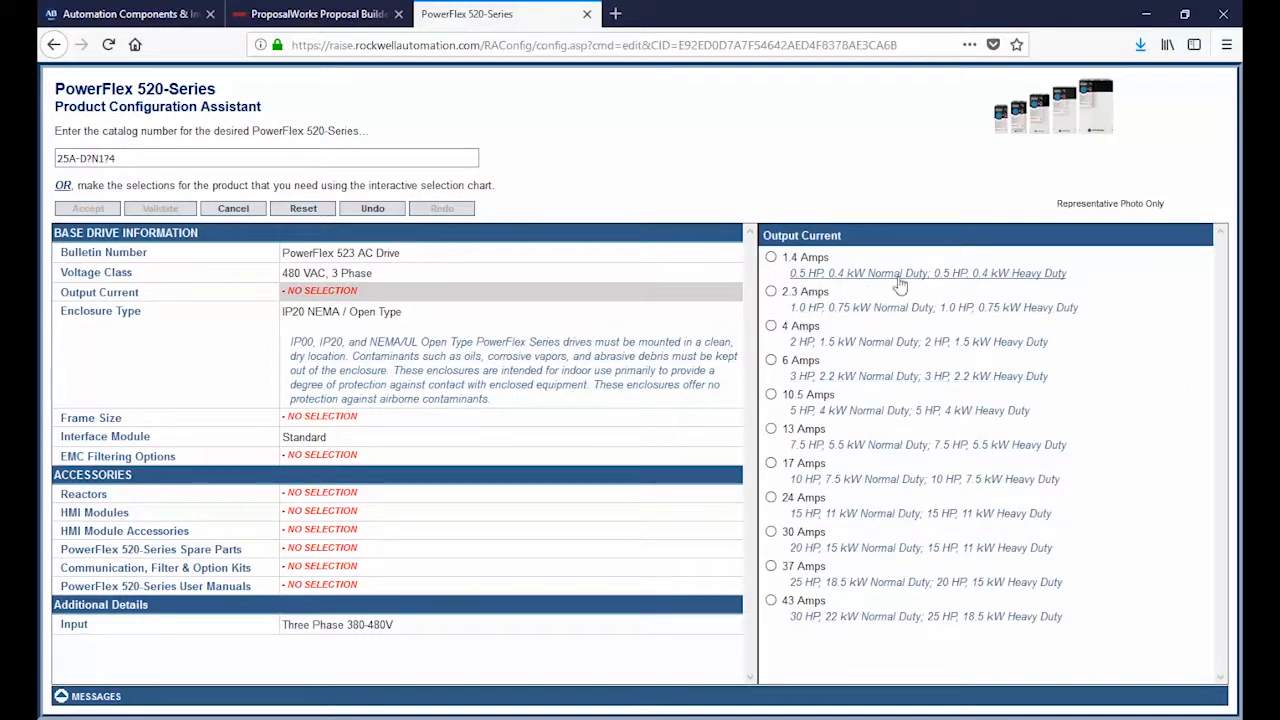
click(805, 465)
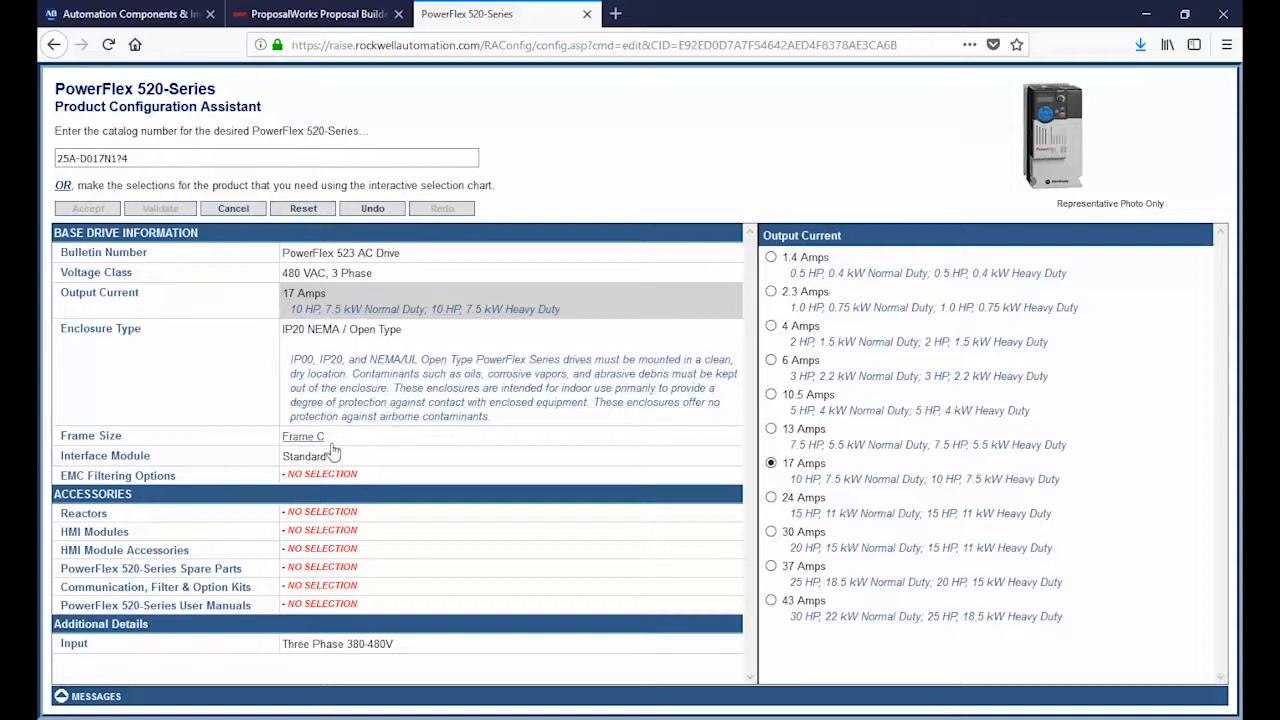
click(315, 476)
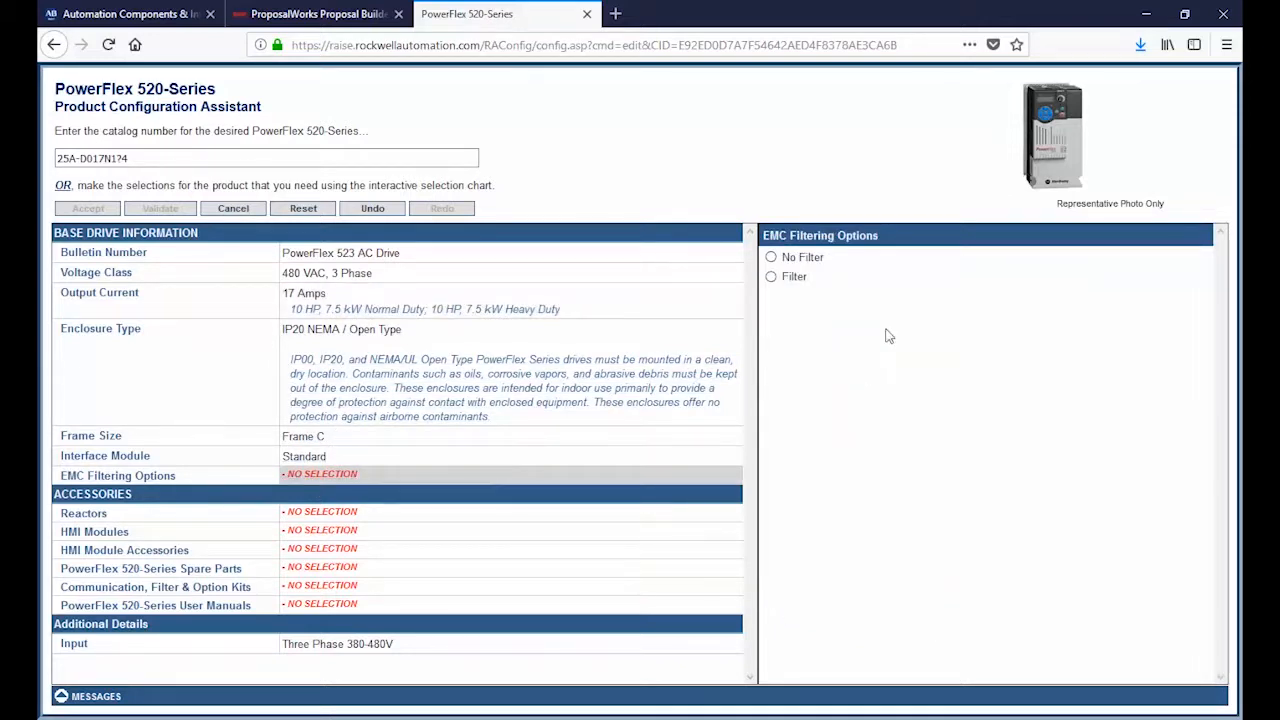
click(804, 259)
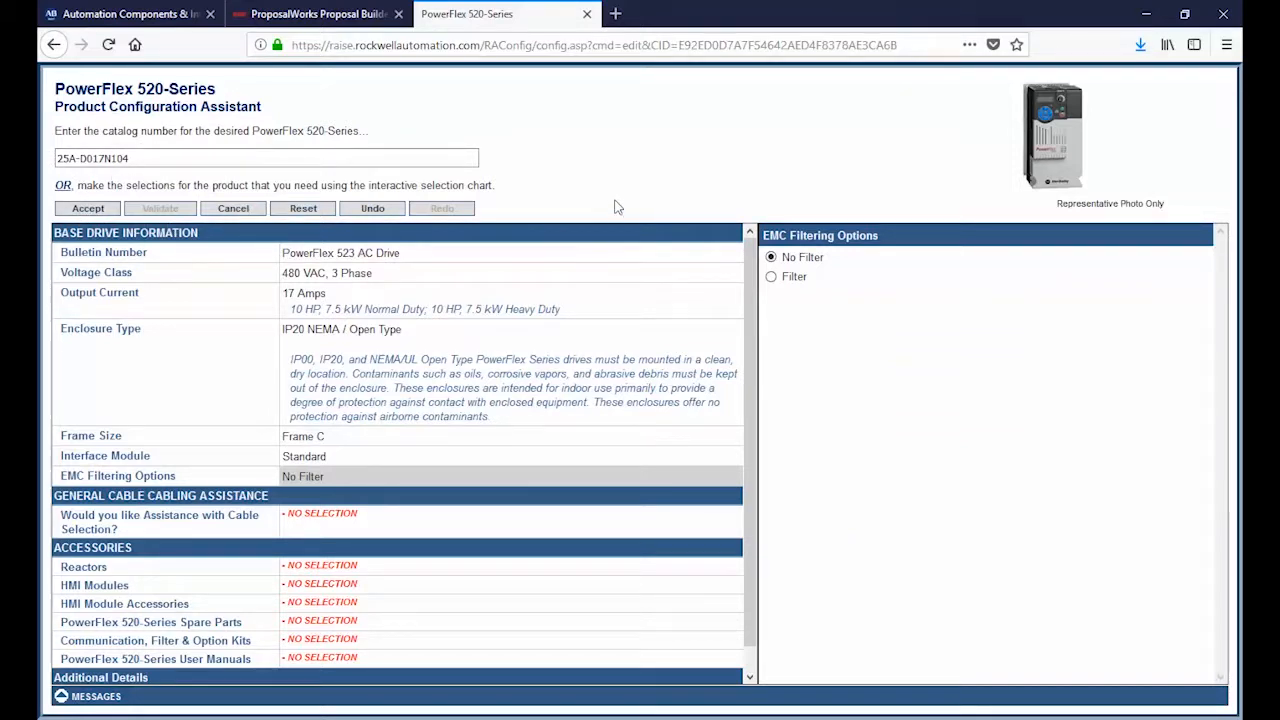
Step: Add the Remote Handheld LCD Display HMI module 22-HIM-A3 with full numeric keypad to the drive's accessories
scroll(509, 383, down, 1)
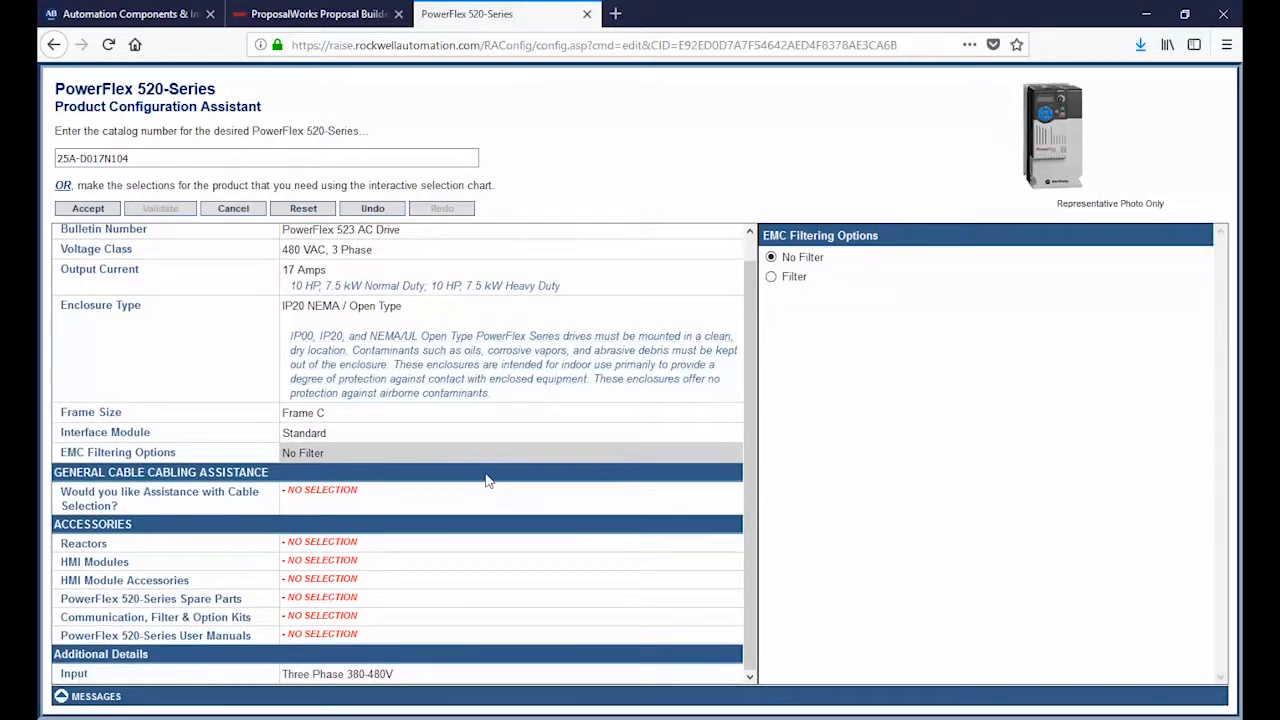
click(332, 561)
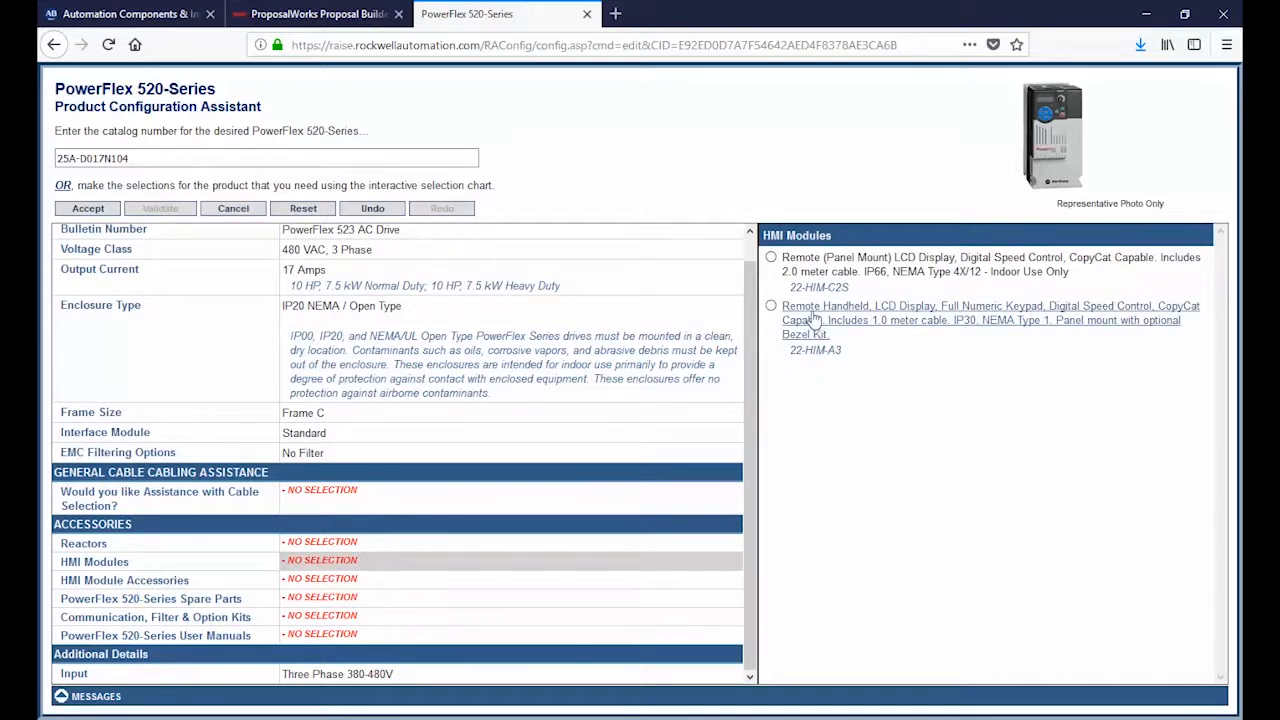
click(815, 318)
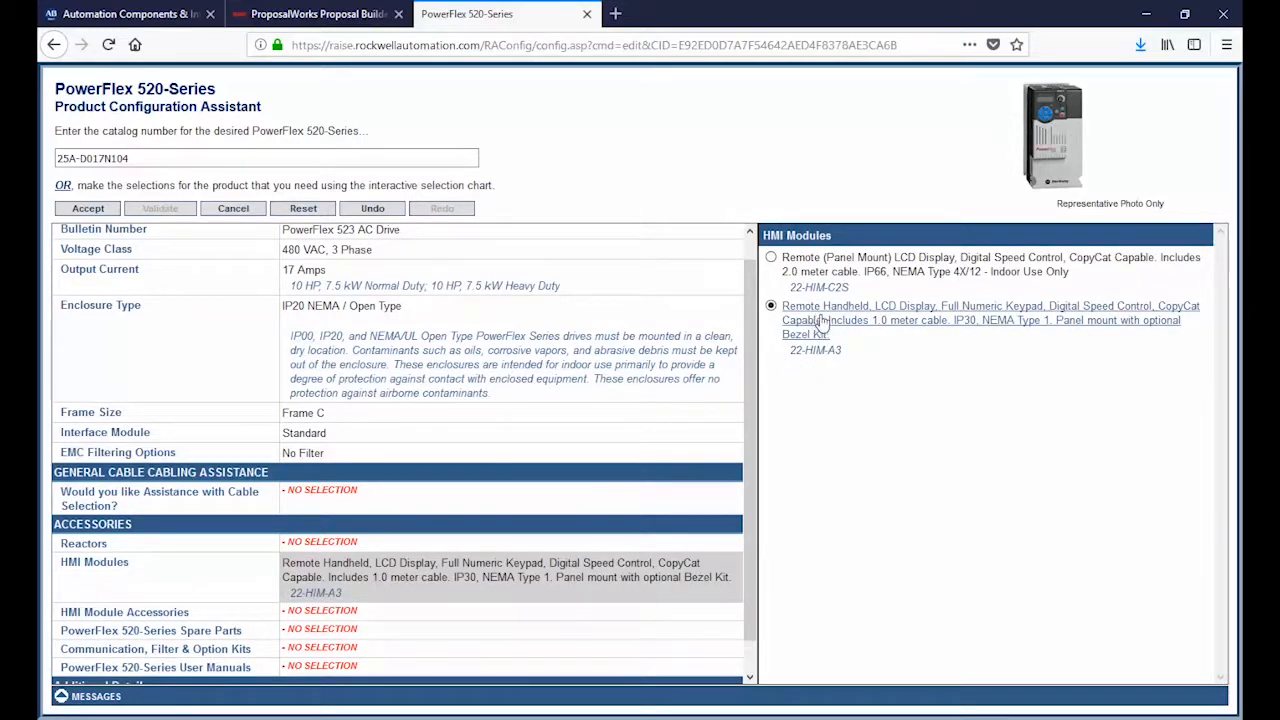
Step: Look at the communication, filter and option kits, and add one Frame C fan replacement kit (25-FAN1-FC) from the spare parts
scroll(430, 625, down, 1)
click(351, 615)
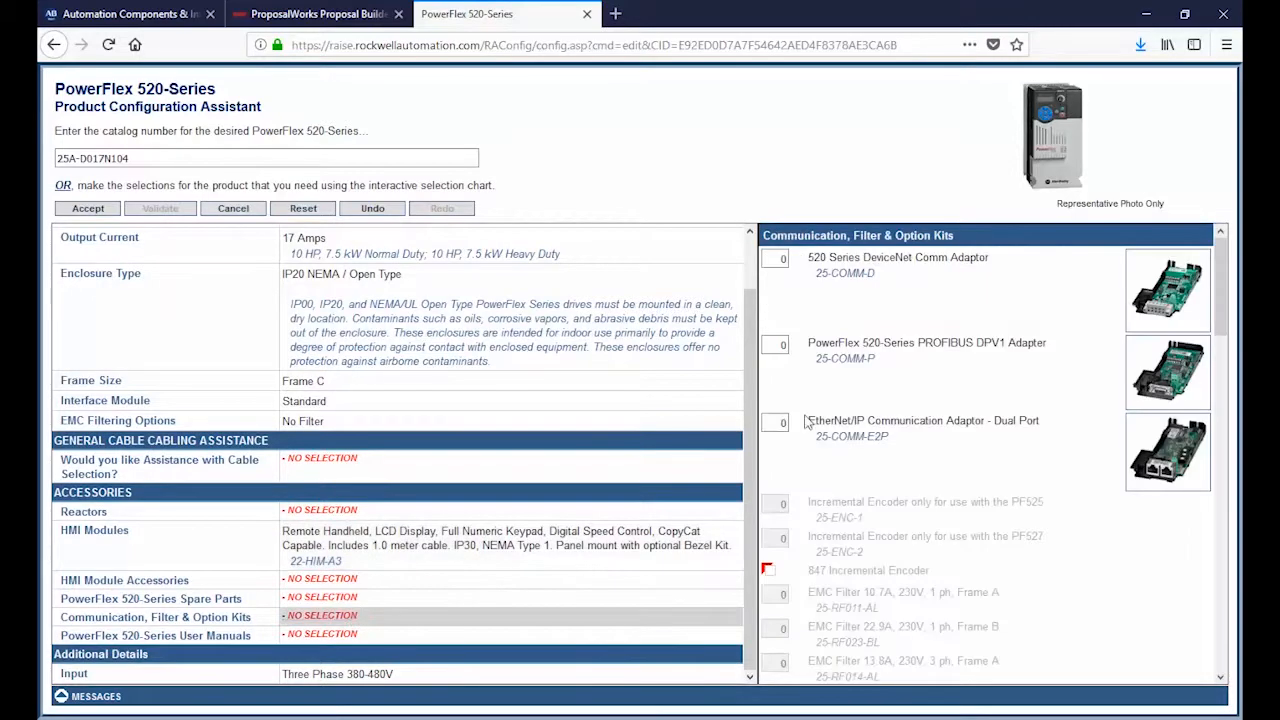
click(318, 598)
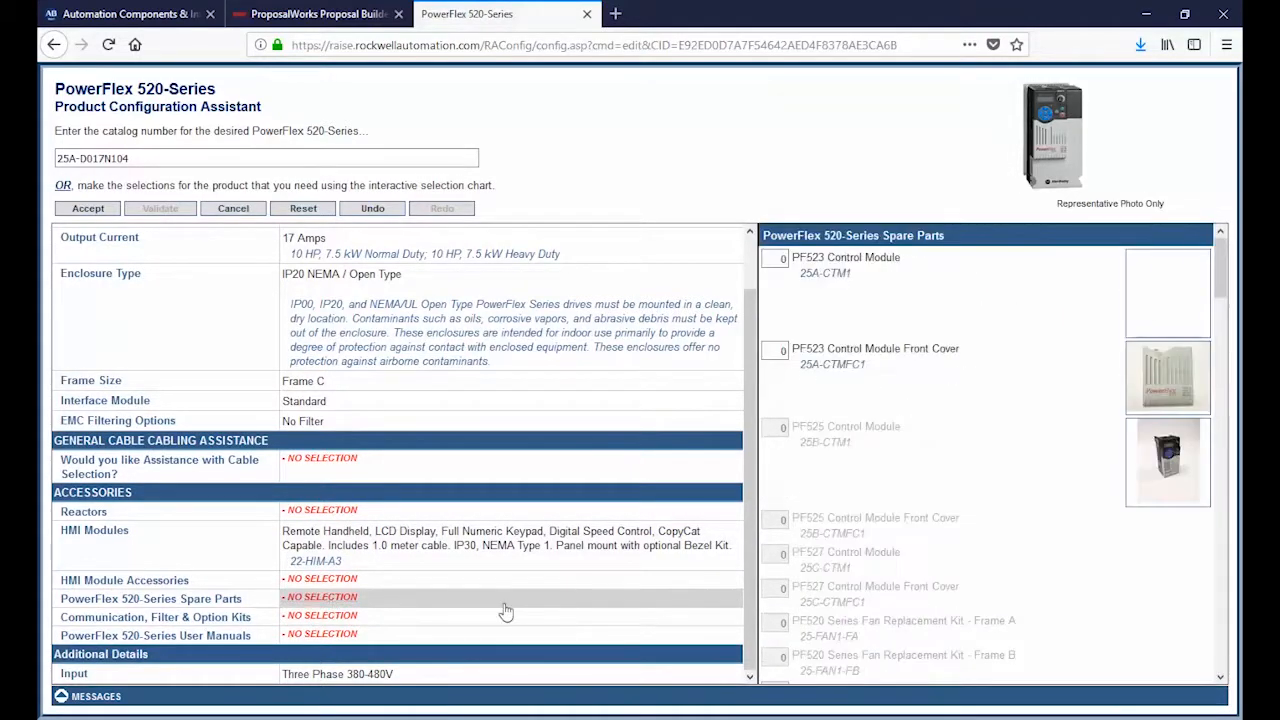
scroll(933, 466, down, 1)
scroll(933, 466, down, 5)
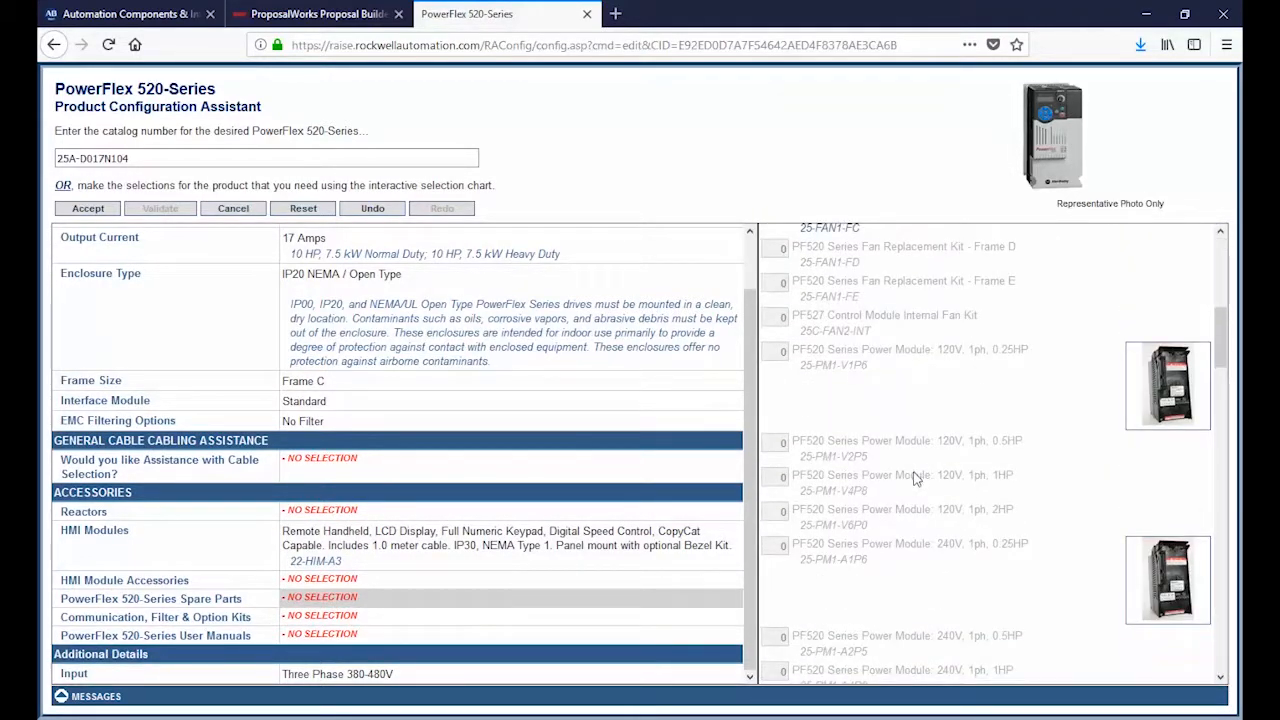
scroll(913, 478, up, 3)
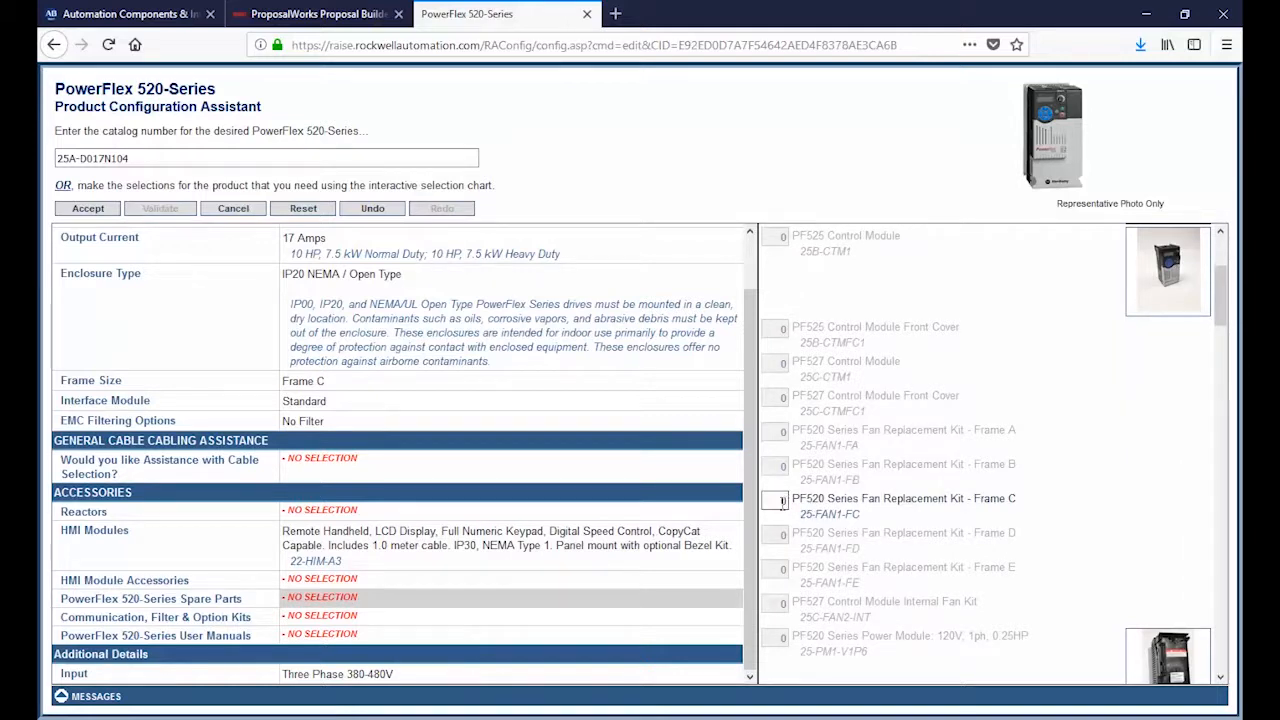
scroll(830, 498, up, 2)
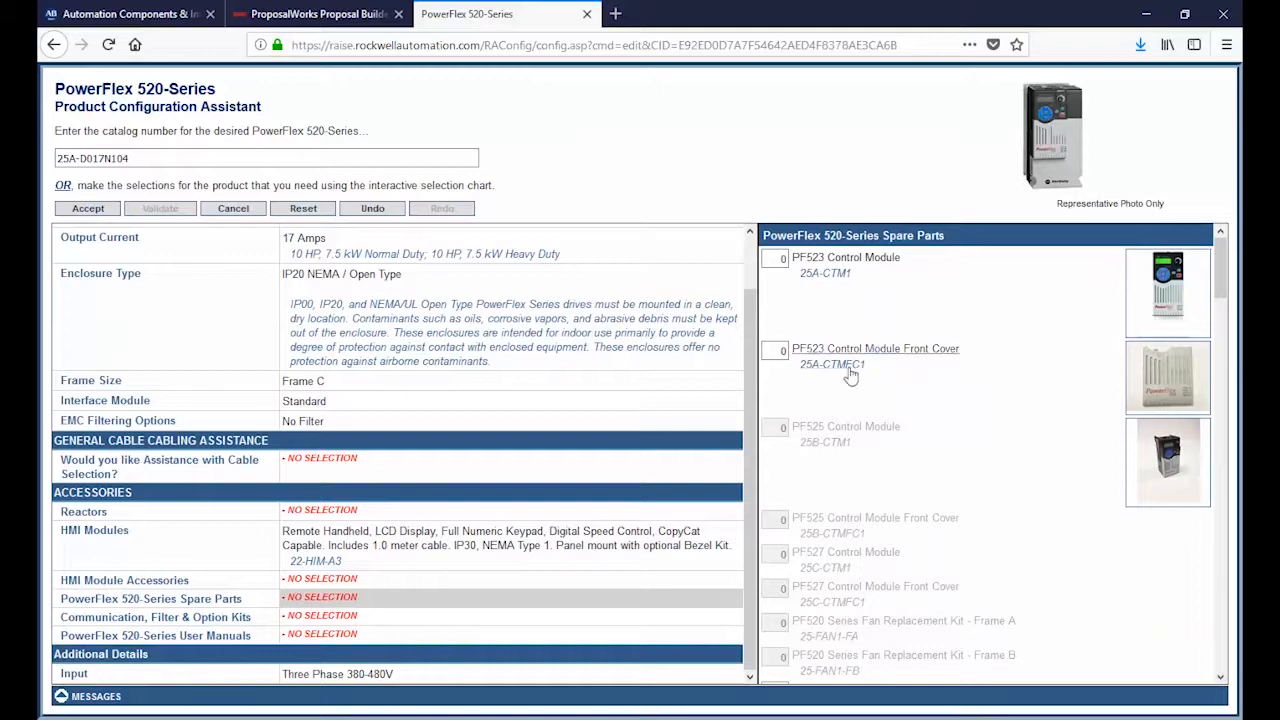
scroll(870, 450, down, 10)
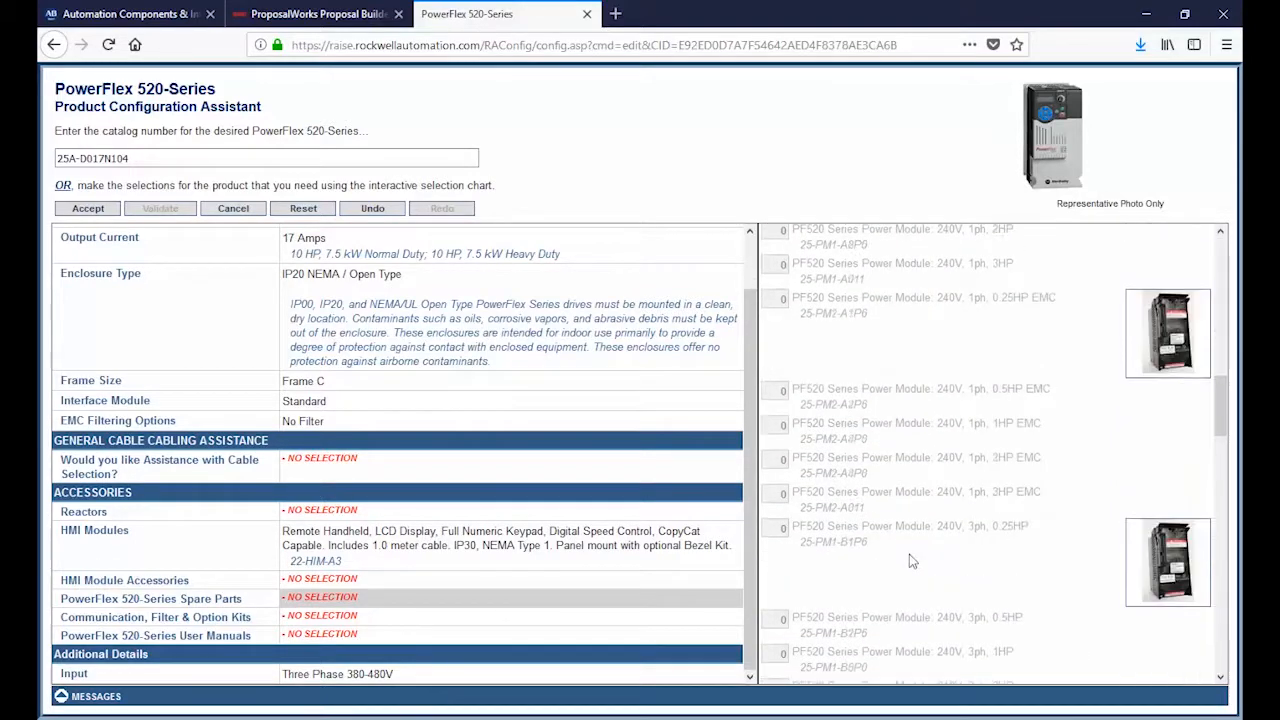
scroll(909, 550, up, 8)
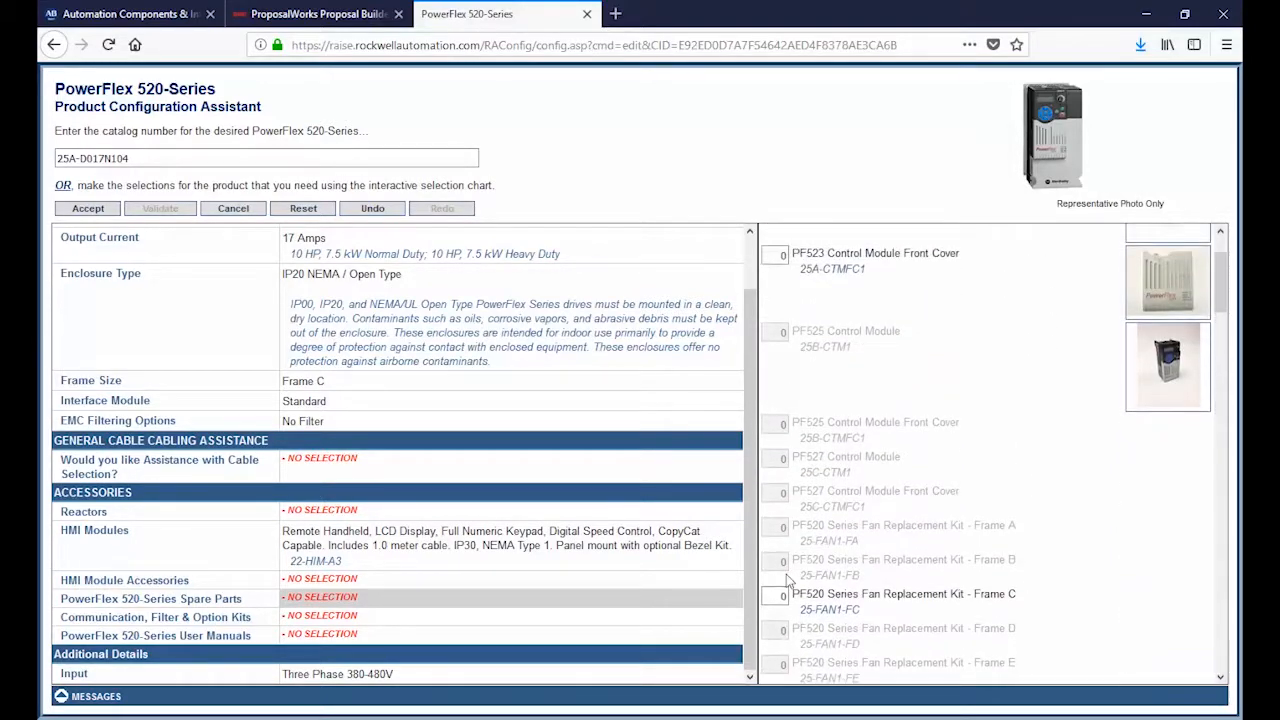
click(775, 596)
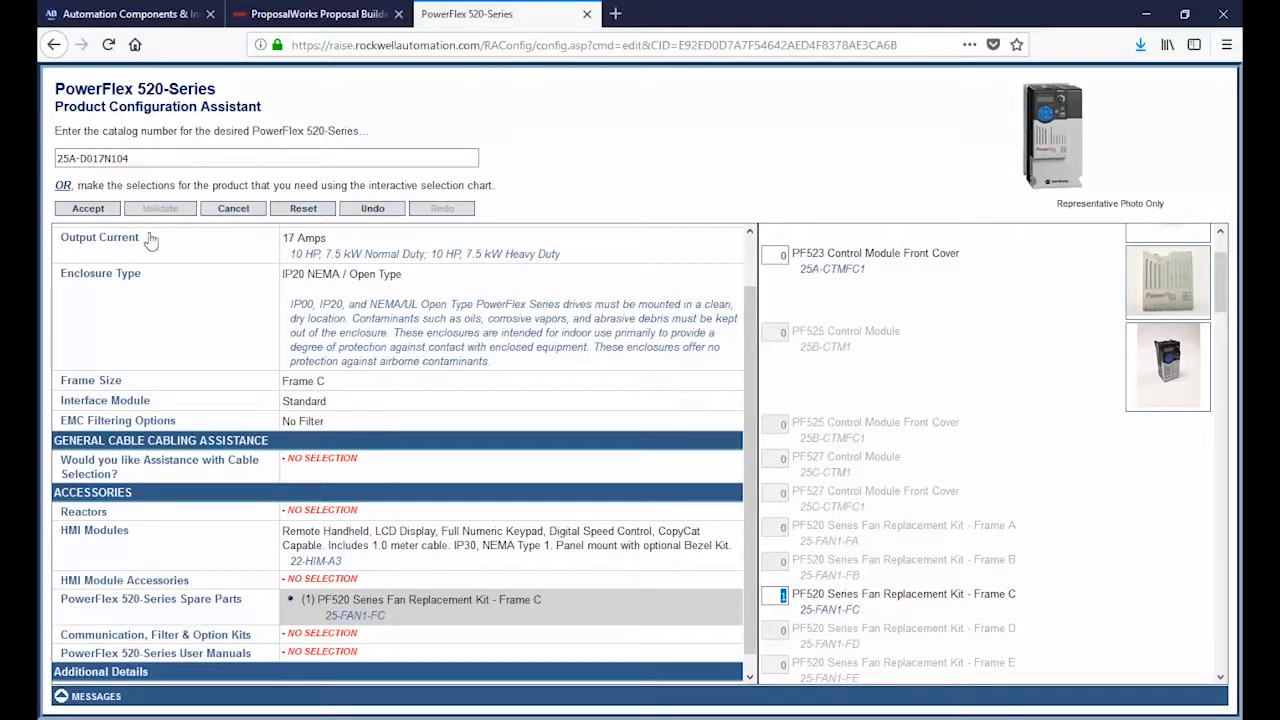
Step: Accept the drive configuration and view the selected components in the configuration results
scroll(591, 440, down, 1)
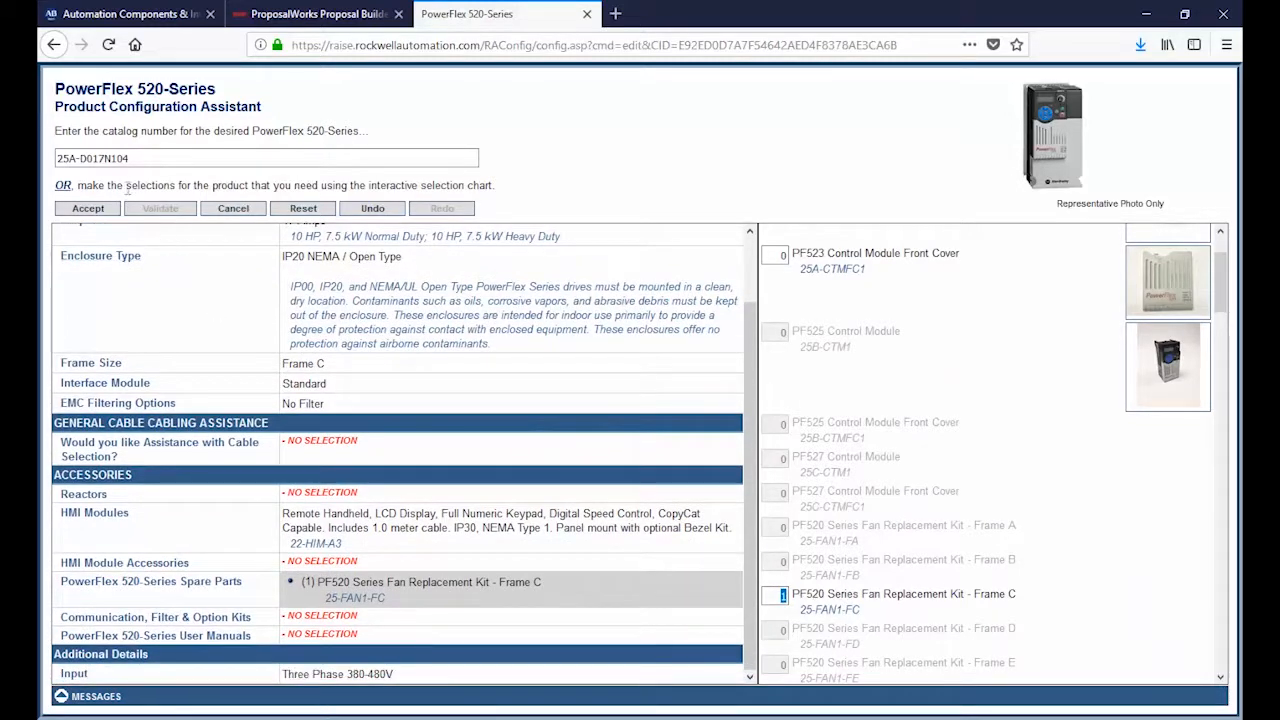
click(88, 208)
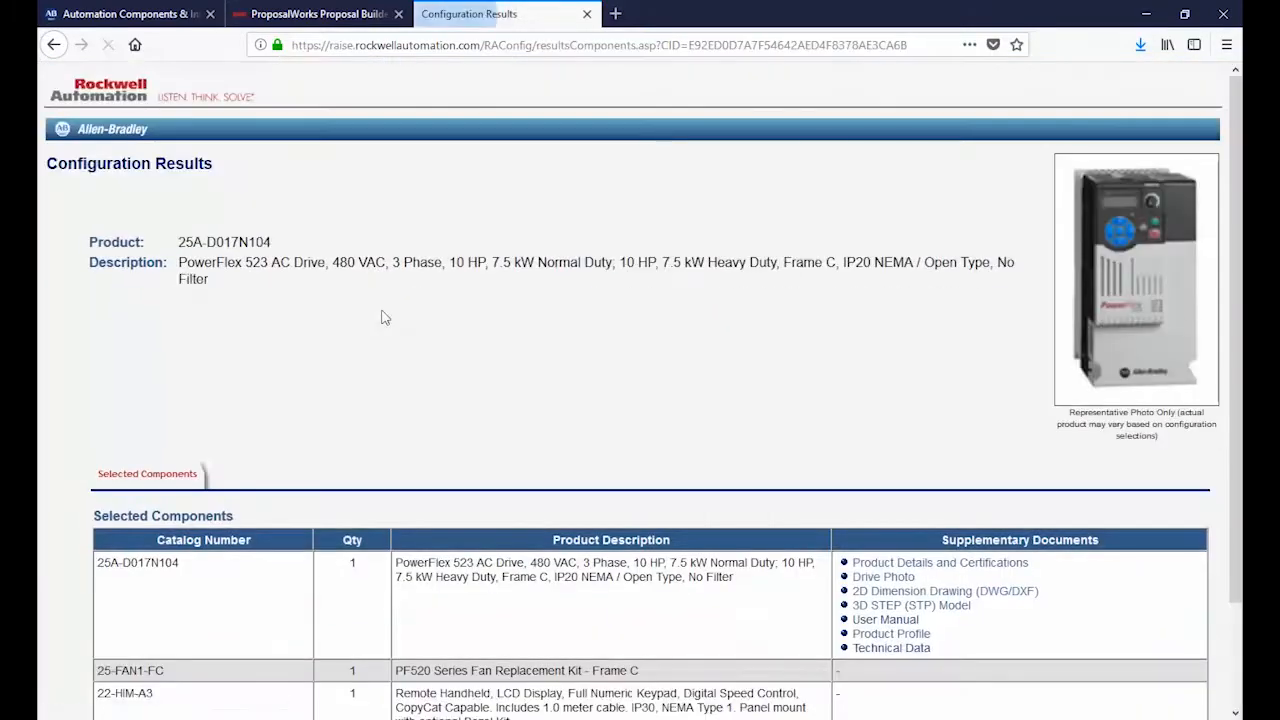
scroll(470, 372, down, 2)
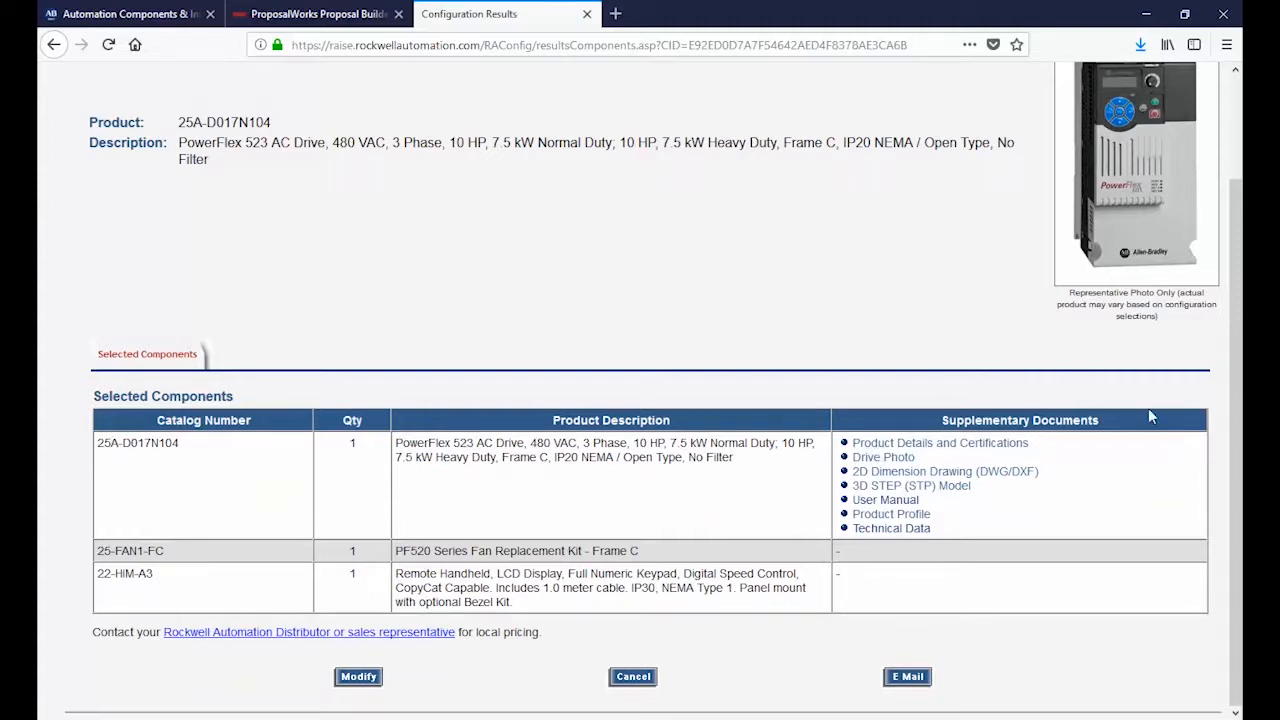
Step: View the drive's User Manual and Product Profile documents, returning to the configuration results after each
click(890, 500)
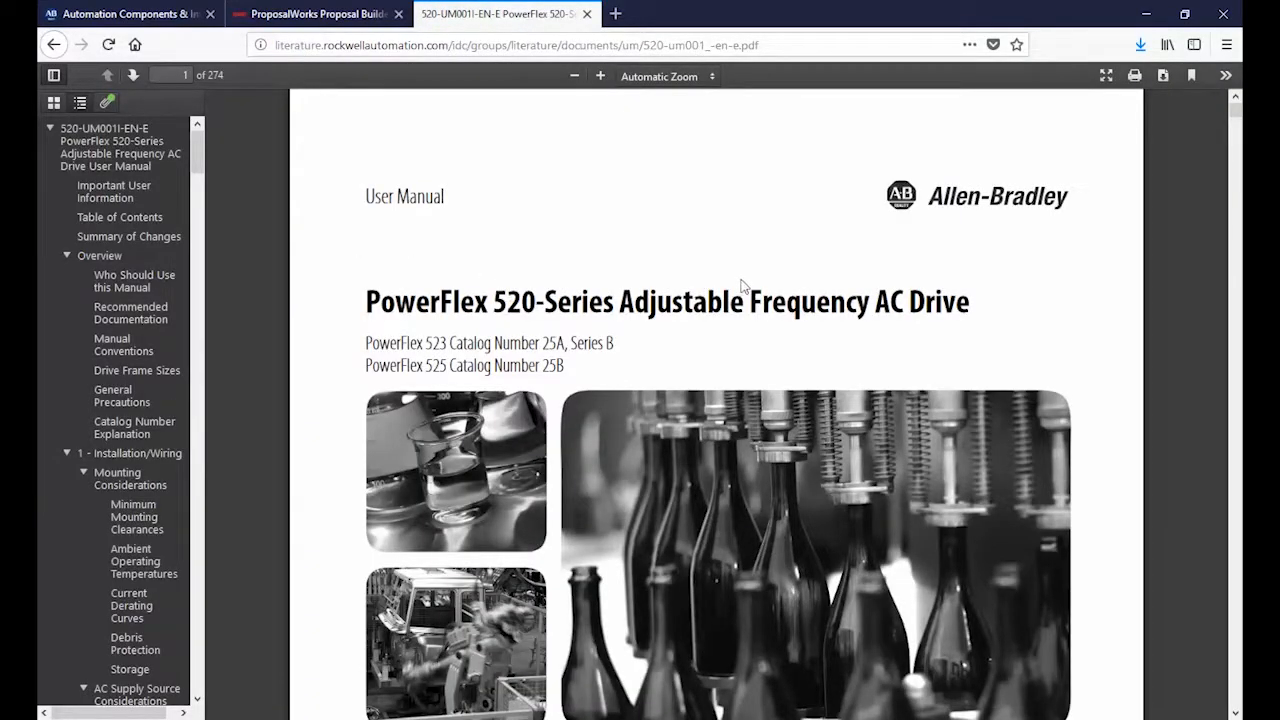
key(alt+Left)
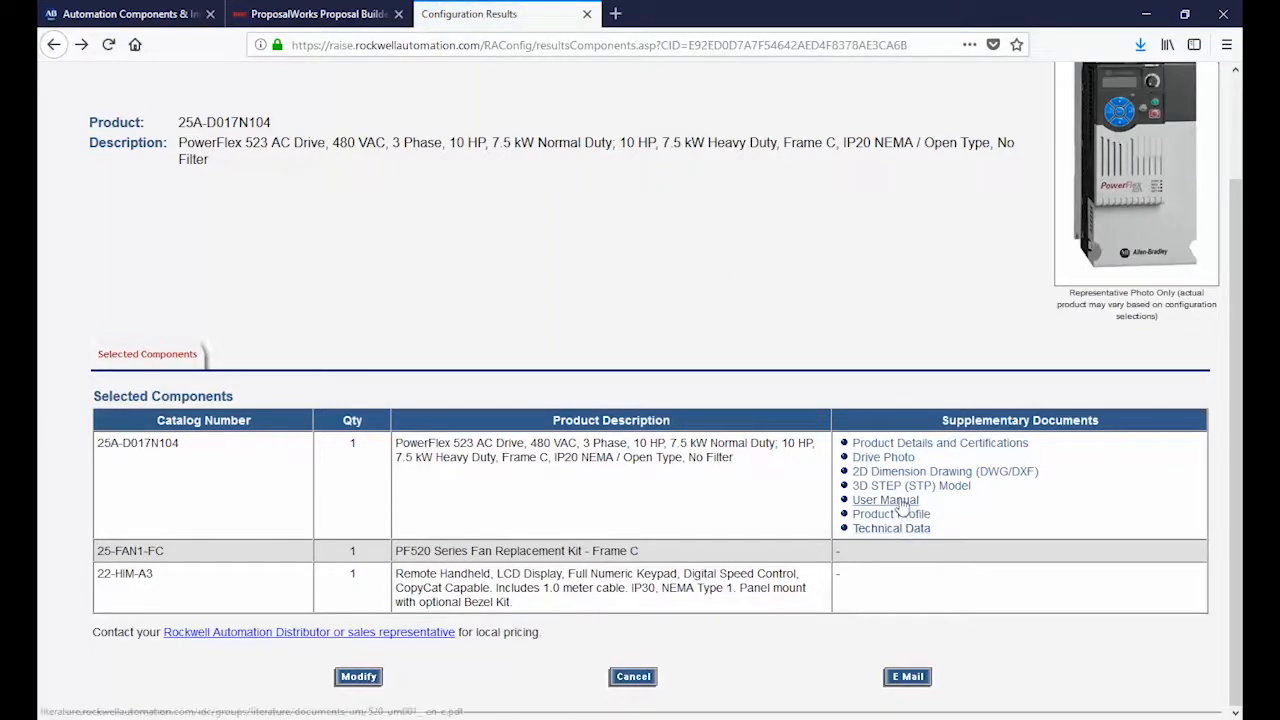
click(898, 515)
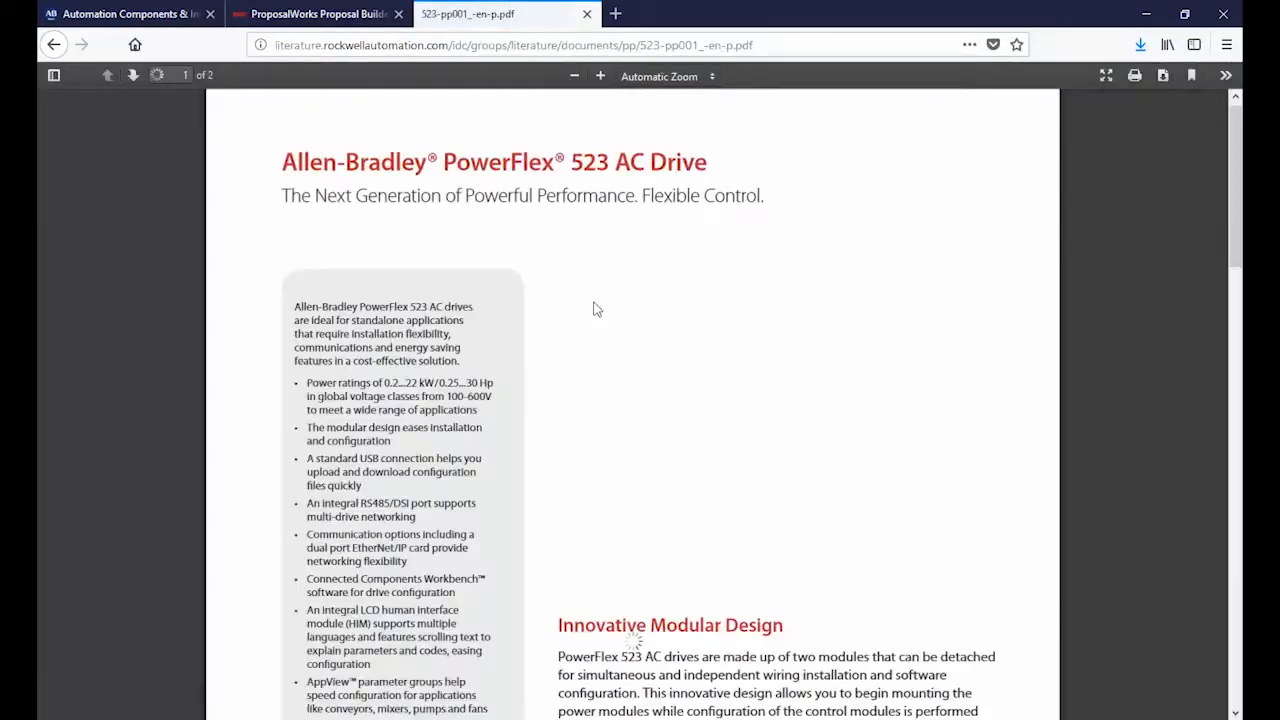
key(alt+Left)
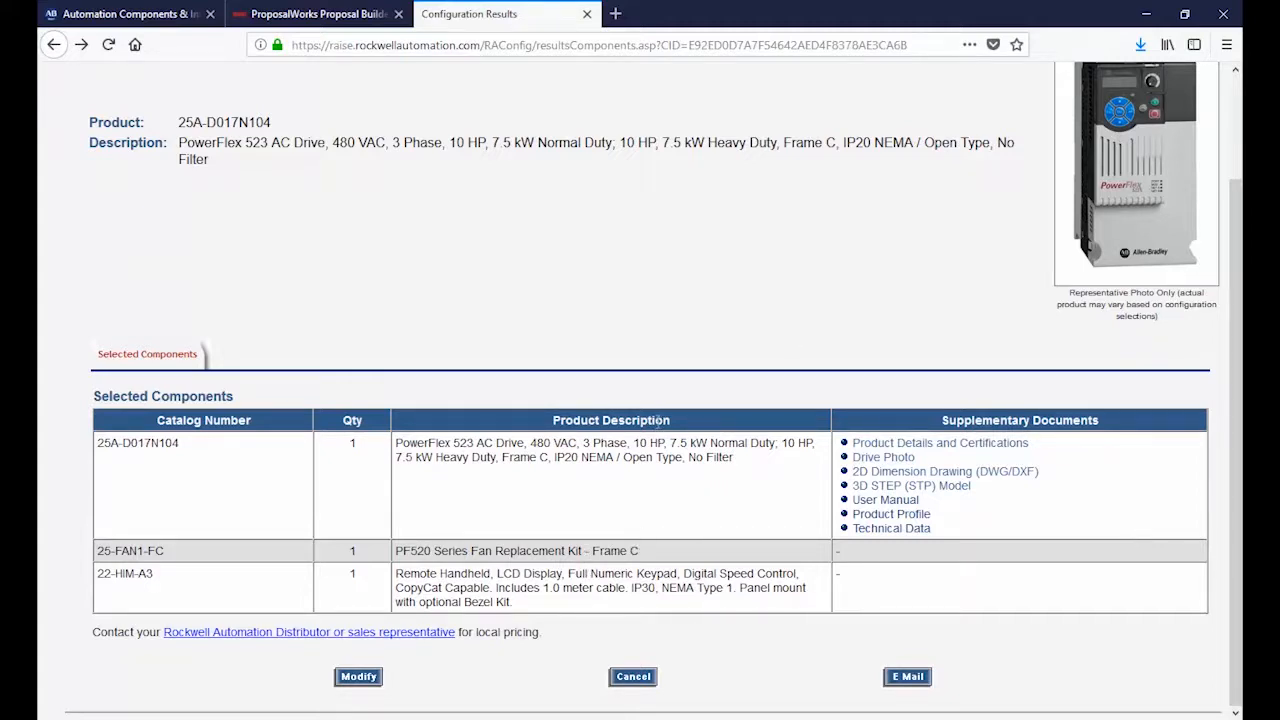
scroll(660, 420, up, 2)
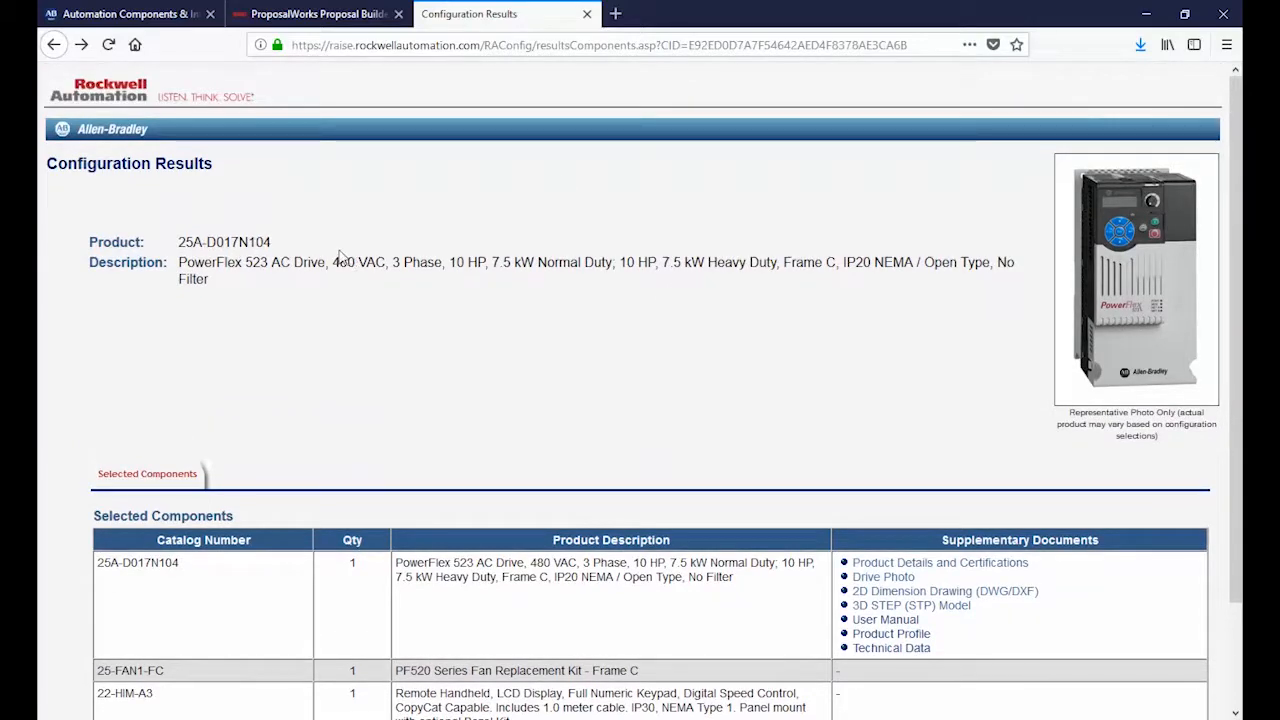